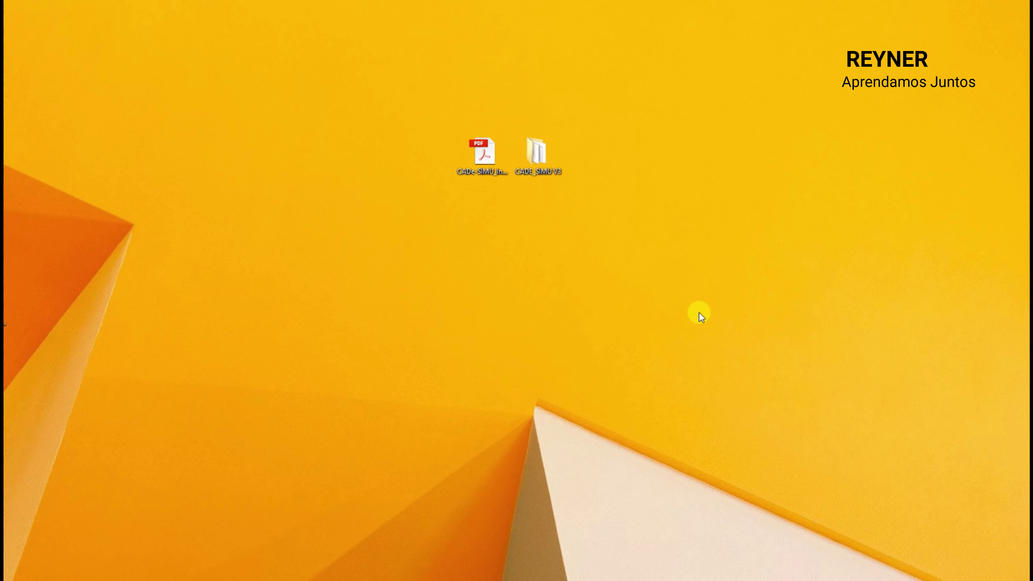
- Move the PDF icon lower on the desktop and reposition the CADE_SIMU V3 folder
left_click_drag(428, 100, 626, 243)
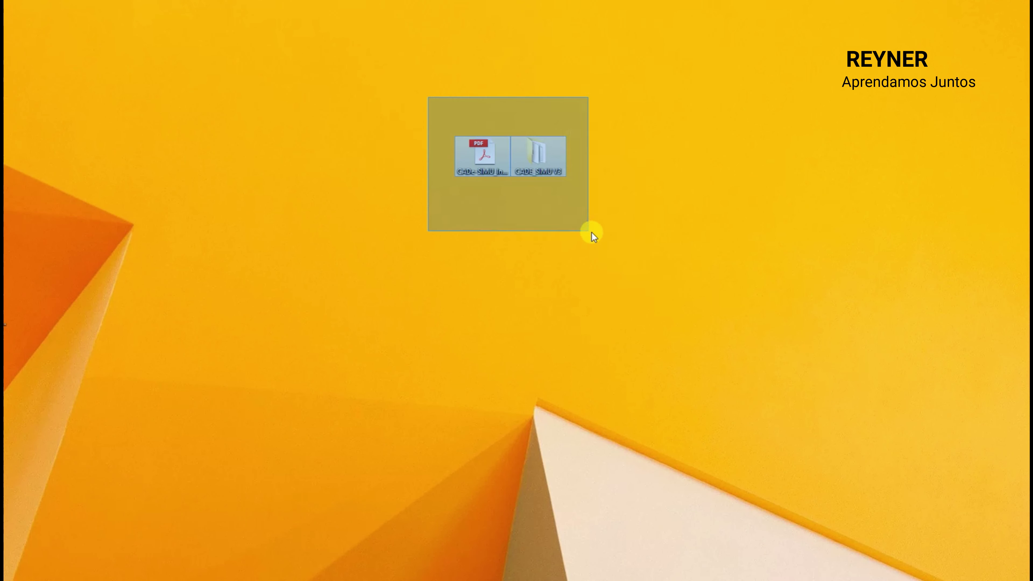
left_click(535, 159)
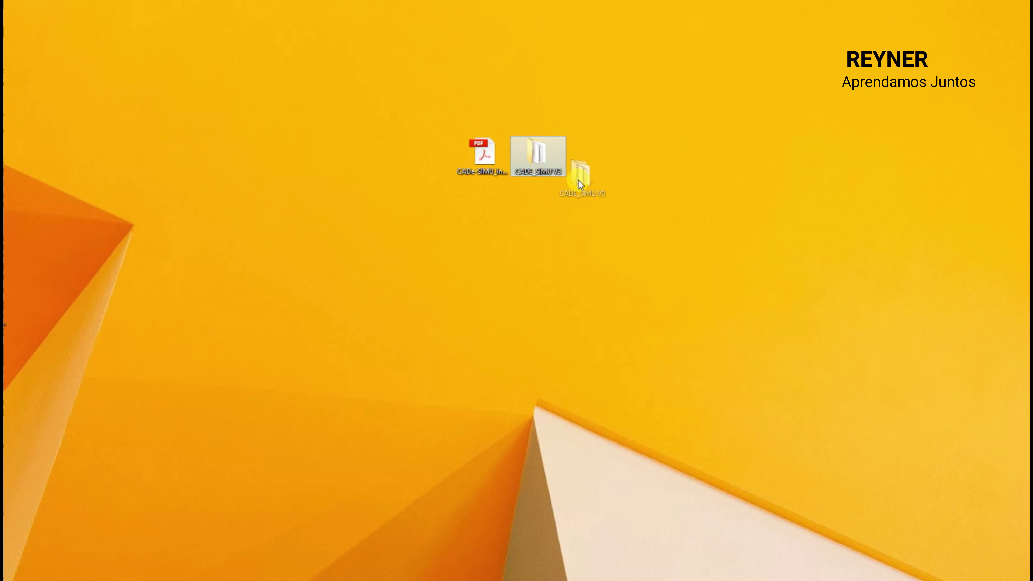
left_click_drag(578, 181, 592, 179)
left_click_drag(486, 161, 430, 236)
mouse_move(593, 159)
left_mouse_down()
mouse_move(589, 177)
mouse_move(518, 230)
mouse_move(526, 225)
left_mouse_up()
left_click(509, 190)
- Space the PDF and CADE_SIMU V3 folder side by side, then open the folder and its clave note
mouse_move(442, 232)
left_mouse_down()
mouse_move(492, 224)
mouse_move(436, 211)
left_mouse_up()
left_click(546, 229)
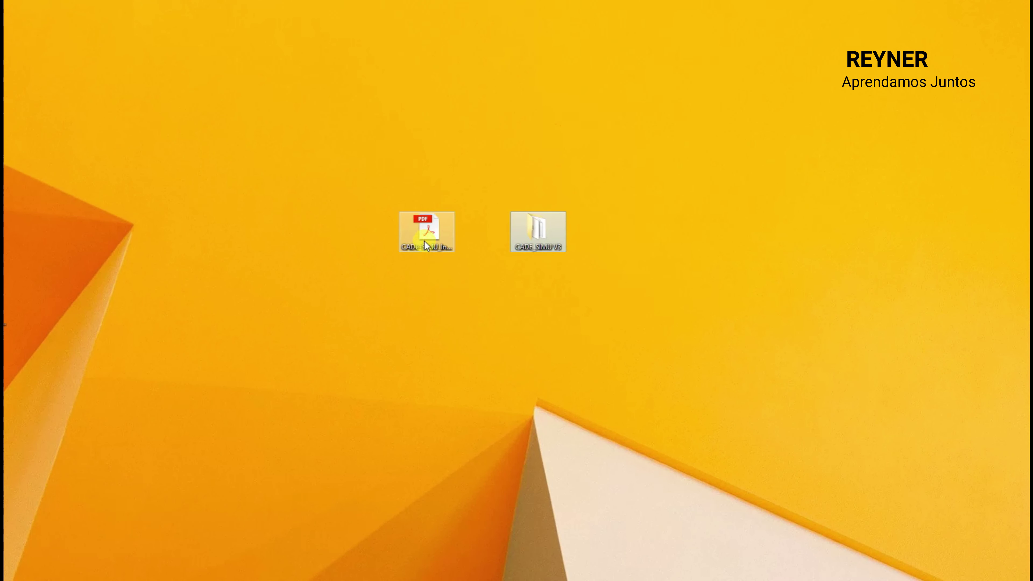
mouse_move(536, 232)
left_mouse_down()
mouse_move(476, 241)
mouse_move(516, 231)
left_mouse_up()
mouse_move(442, 232)
left_mouse_down()
mouse_move(475, 229)
mouse_move(437, 232)
left_mouse_up()
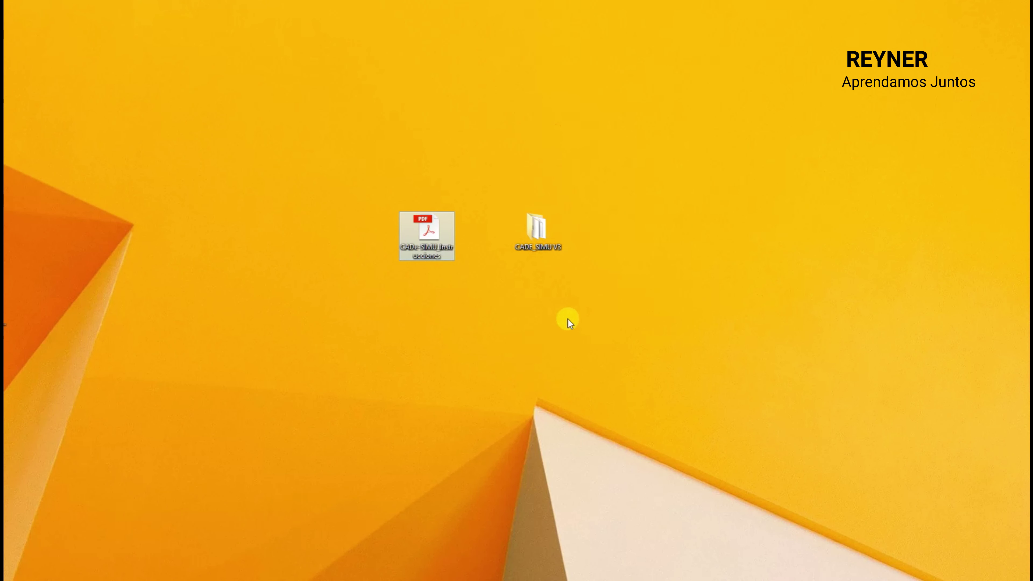
double_click(543, 239)
double_click(481, 101)
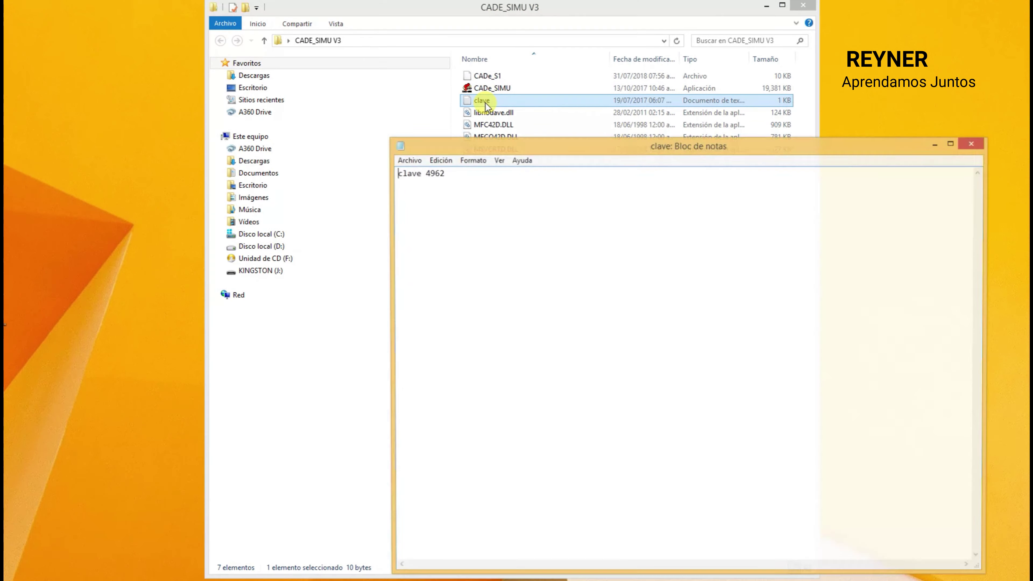
- Read the access code in the clave note, close Notepad, and launch CADe_SIMU
left_click_drag(526, 146, 439, 102)
mouse_move(663, 105)
left_mouse_down()
mouse_move(634, 97)
mouse_move(650, 102)
left_mouse_up()
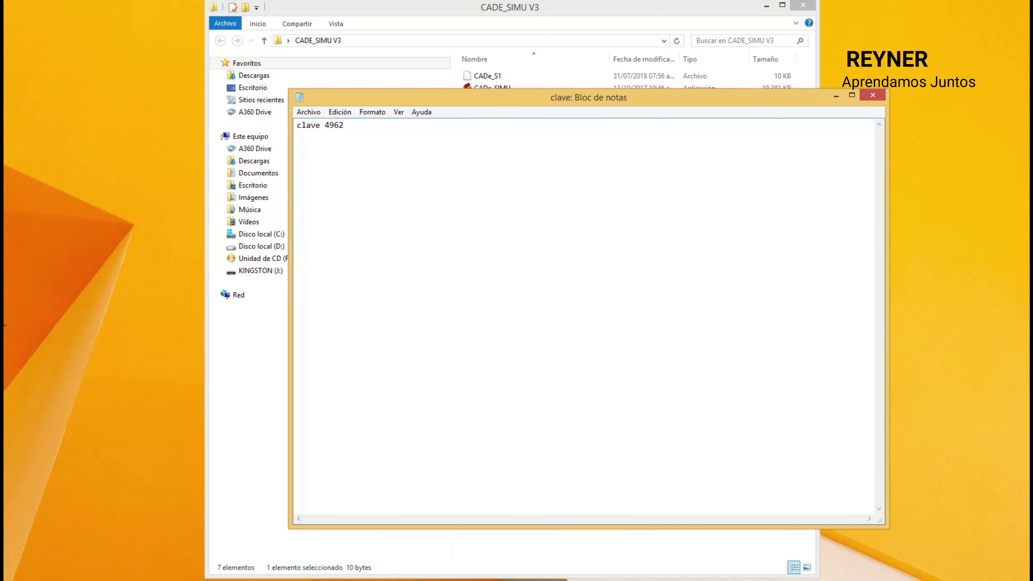
double_click(334, 126)
left_click(450, 146)
left_click_drag(344, 126, 326, 124)
left_click(876, 96)
double_click(507, 88)
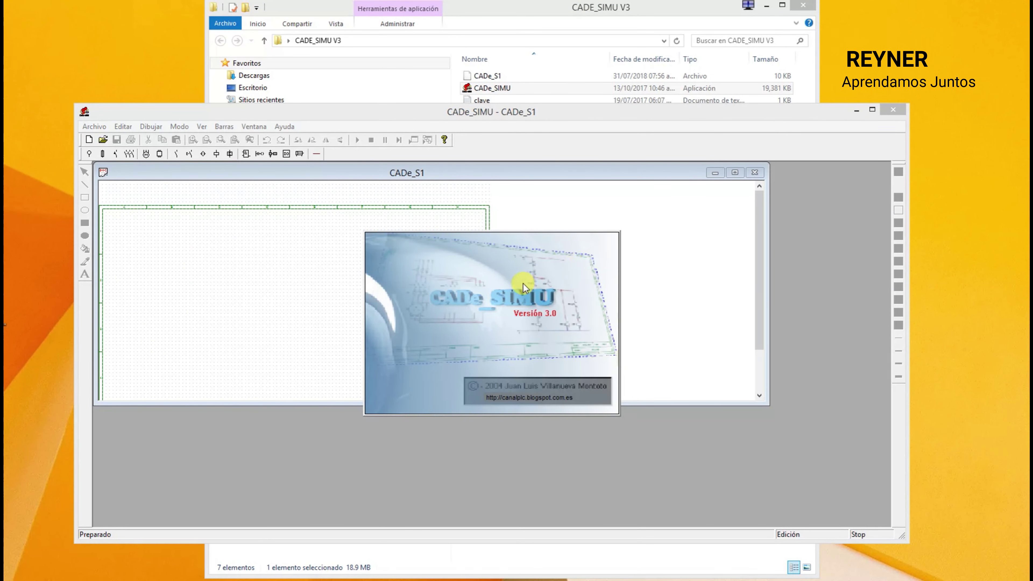
- Unlock CADe_SIMU with the access code, enlarge its window and maximize the CADe_S1 sheet
type("7373")
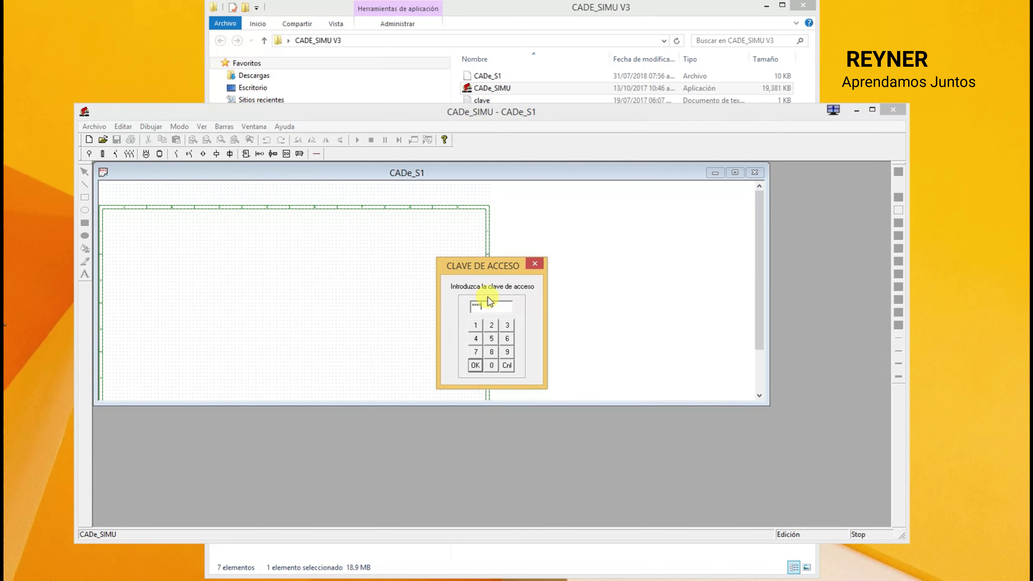
left_click(475, 365)
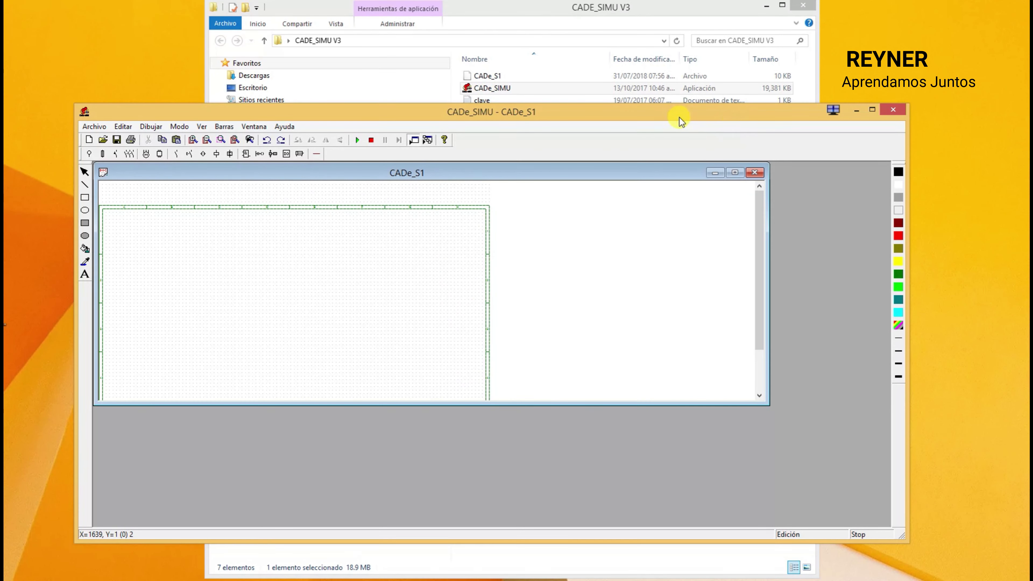
left_click_drag(679, 118, 606, 14)
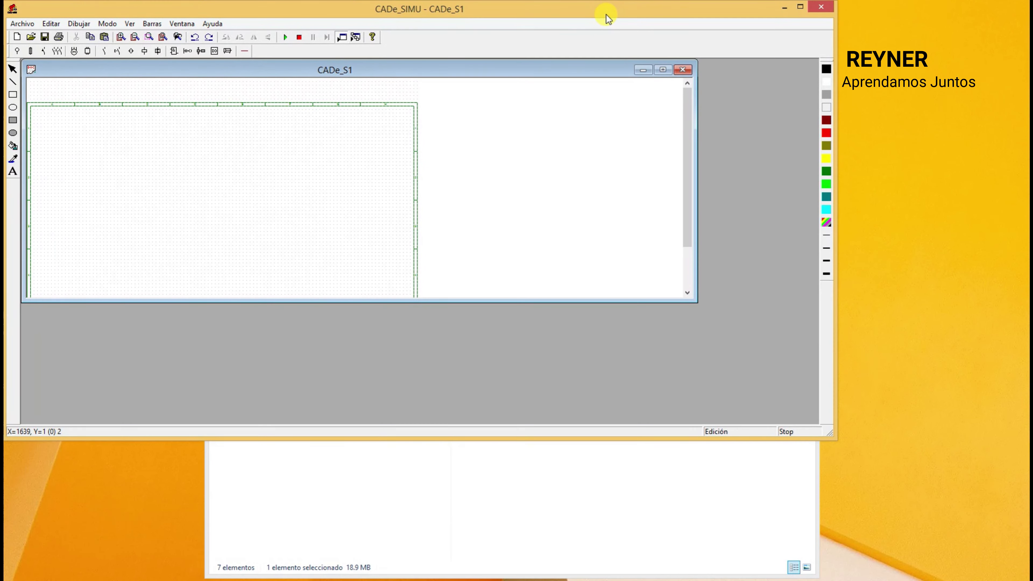
mouse_move(830, 432)
left_mouse_down()
mouse_move(891, 503)
mouse_move(1026, 574)
left_mouse_up()
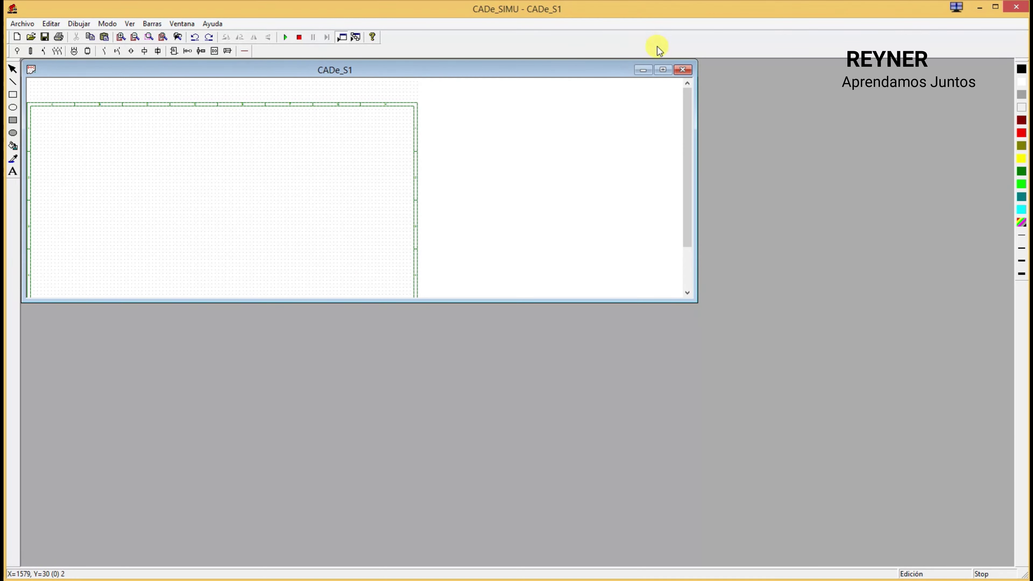
left_click(664, 71)
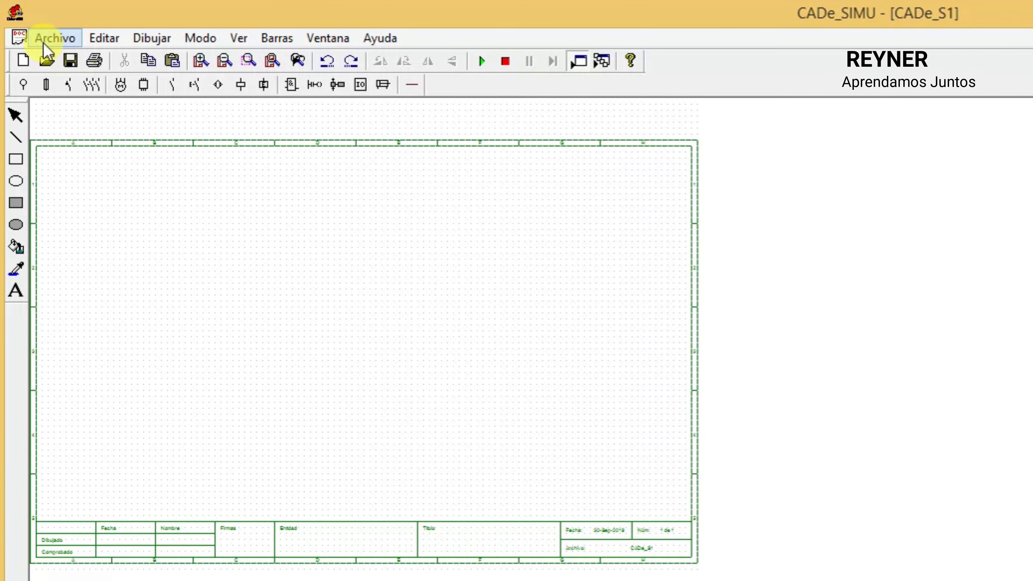
- Open the Archivo menu to view the file commands
left_click(62, 37)
mouse_move(152, 38)
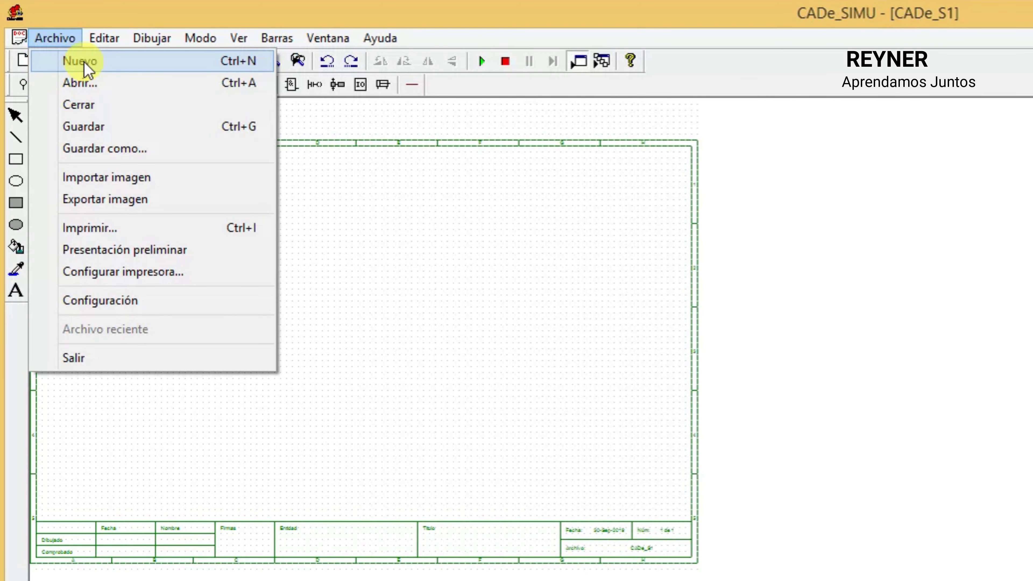
left_click(364, 116)
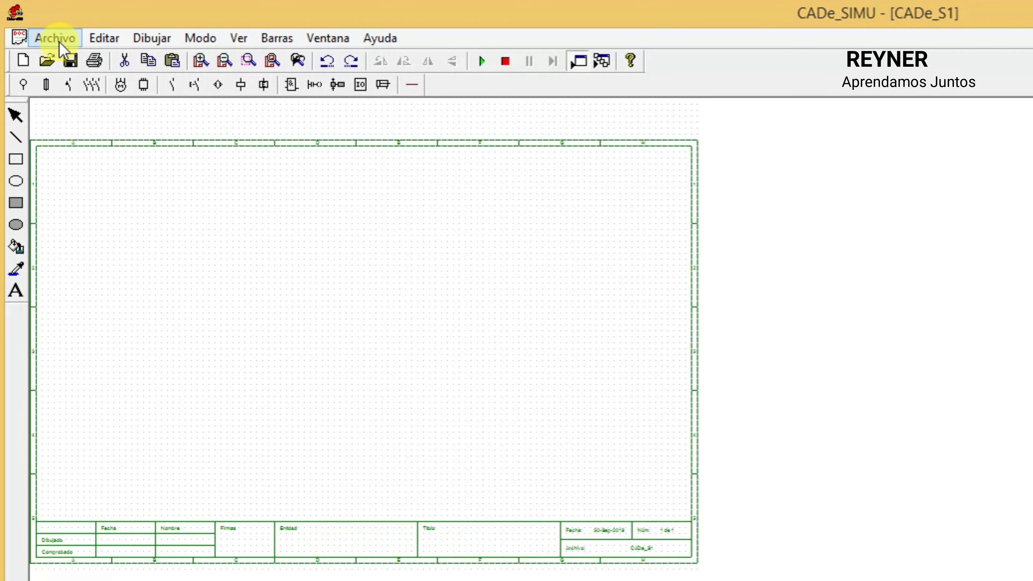
left_click(61, 41)
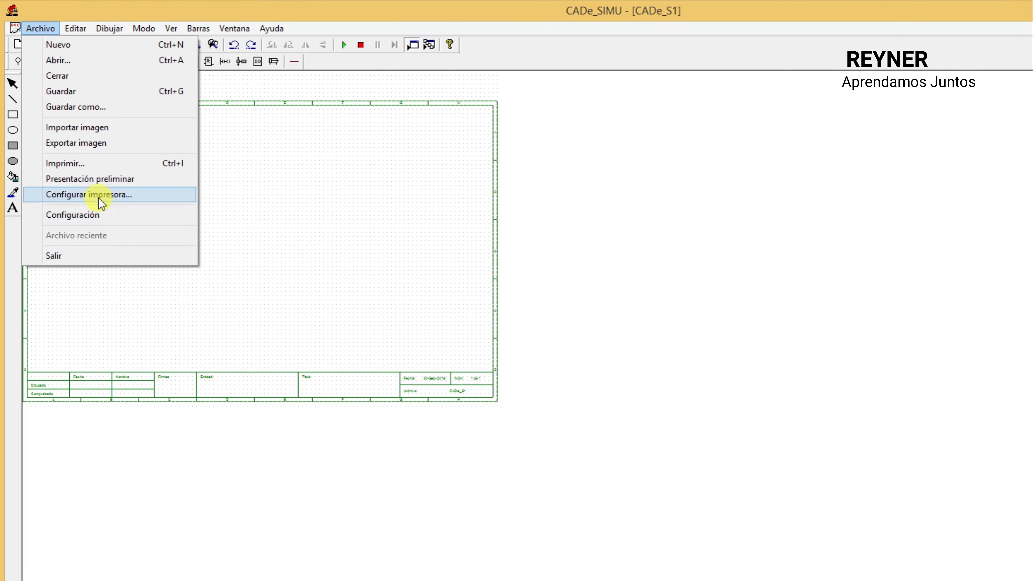
left_click(98, 198)
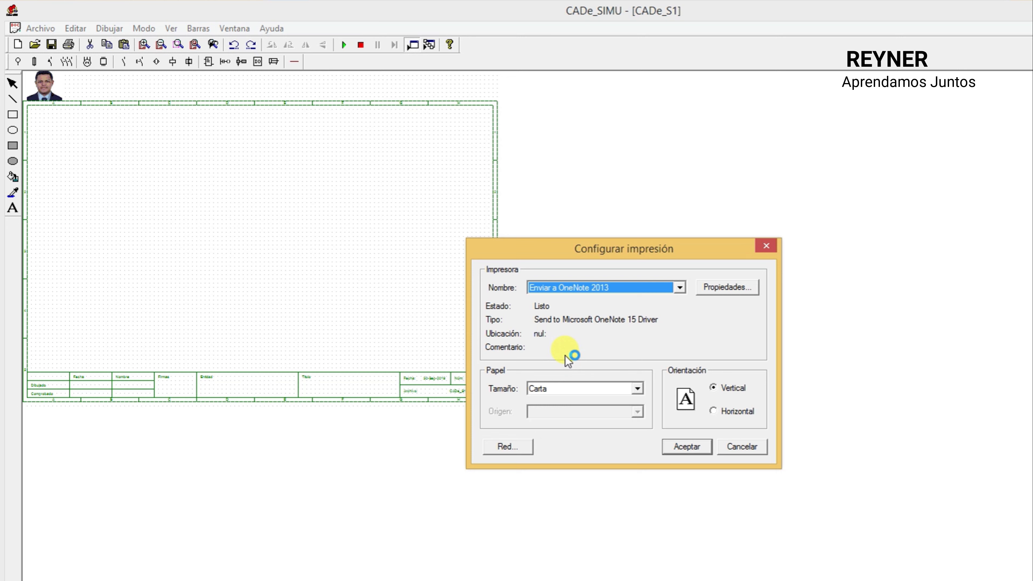
left_click(681, 288)
left_click(711, 298)
left_click(638, 389)
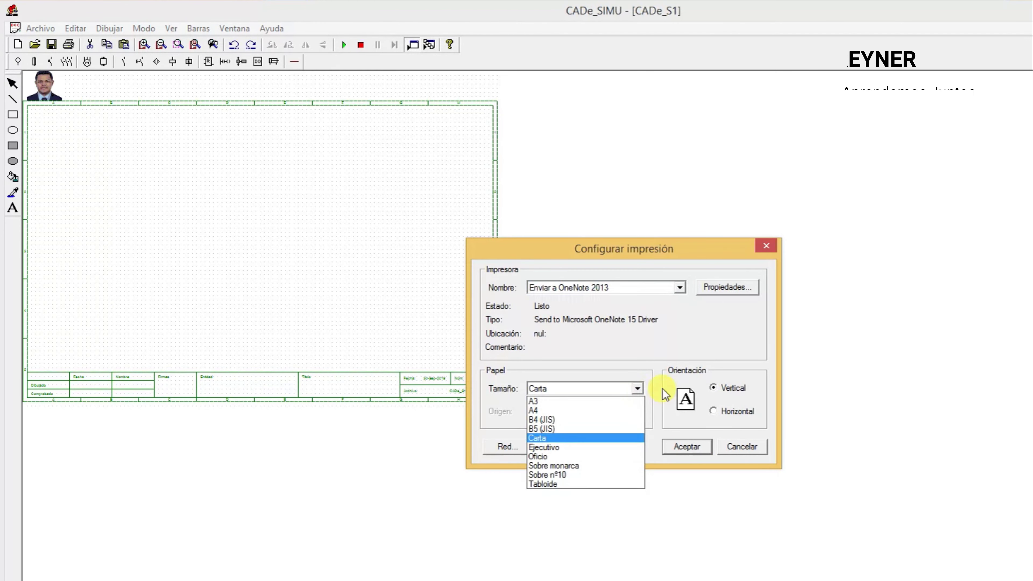
left_click(730, 334)
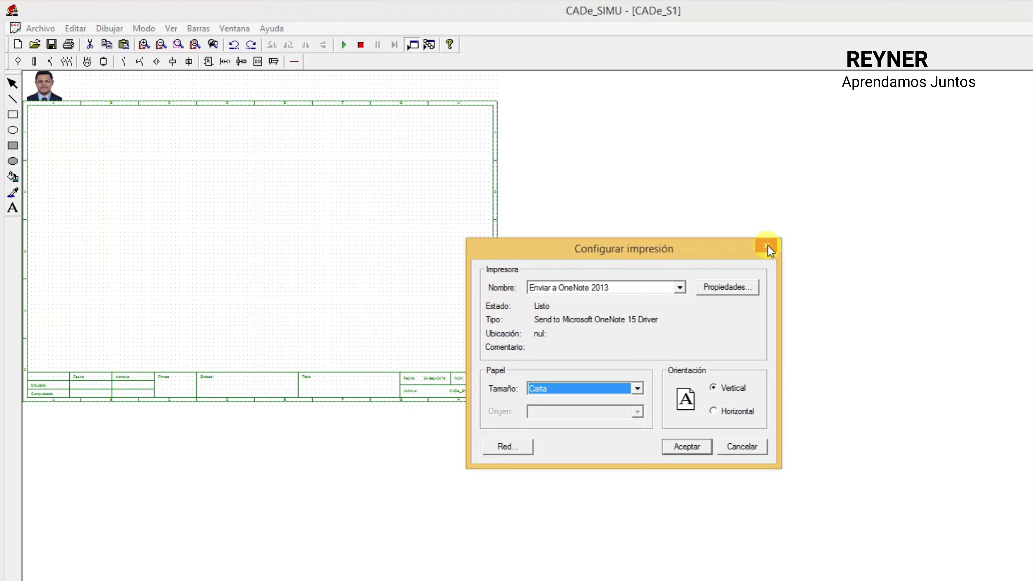
left_click(744, 447)
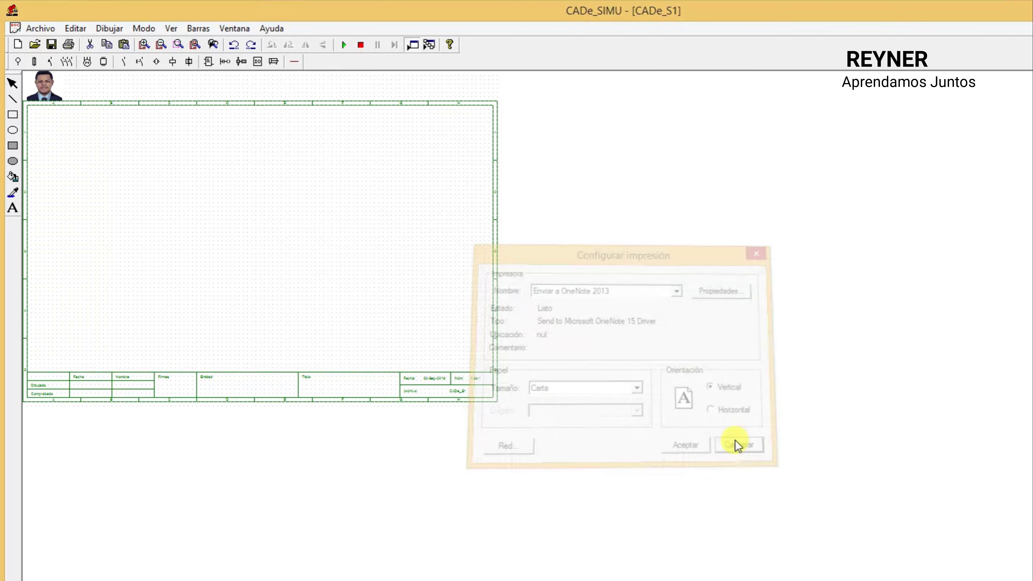
left_click(45, 29)
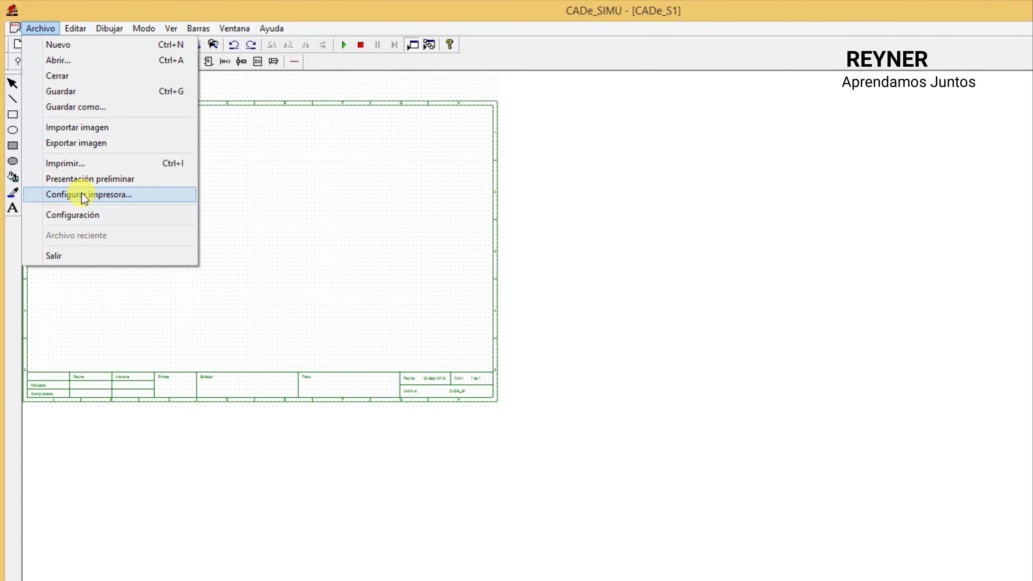
- Open the Archivo > Configuración sheet settings and move the dialog up and left
left_click(79, 215)
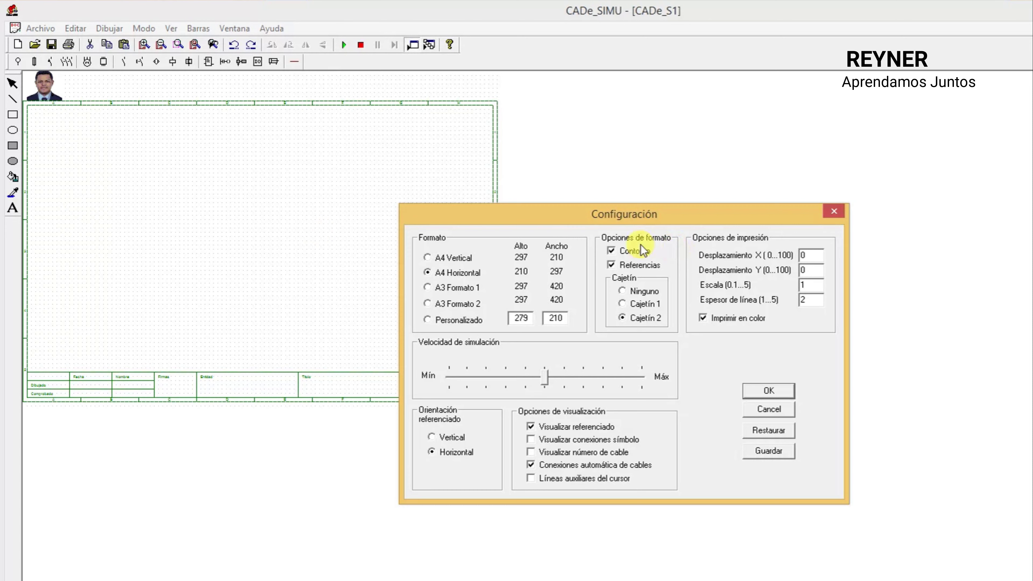
left_click_drag(547, 209, 389, 155)
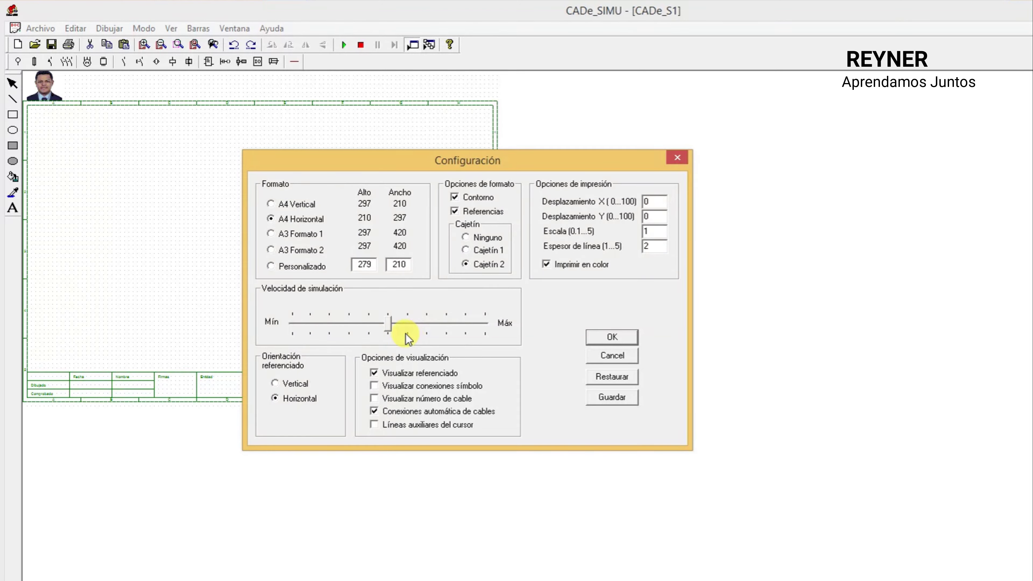
mouse_move(384, 325)
left_mouse_down()
mouse_move(421, 327)
mouse_move(387, 329)
left_mouse_up()
left_click(468, 265)
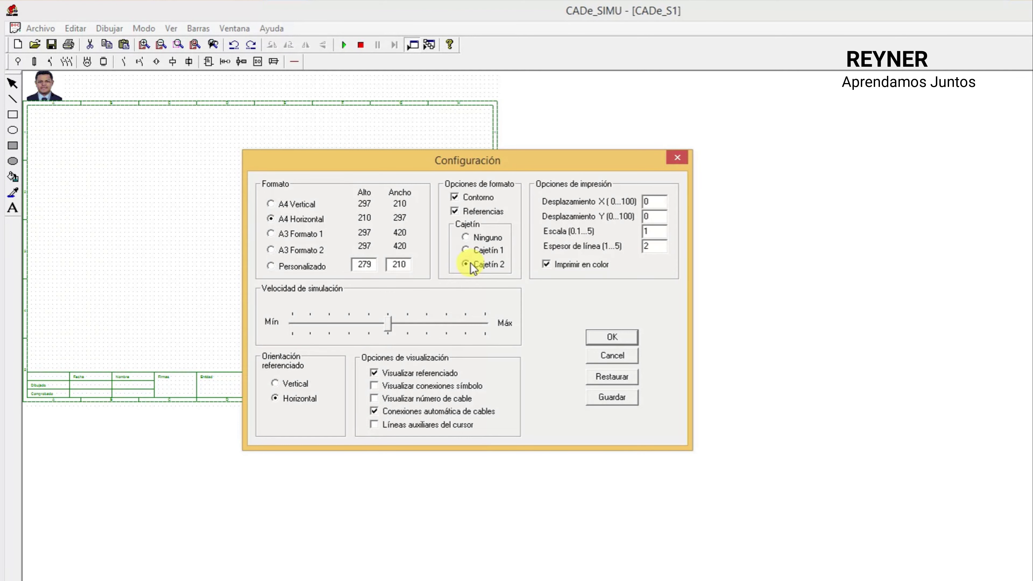
left_click(466, 237)
left_click(468, 251)
left_click(375, 426)
left_click(617, 400)
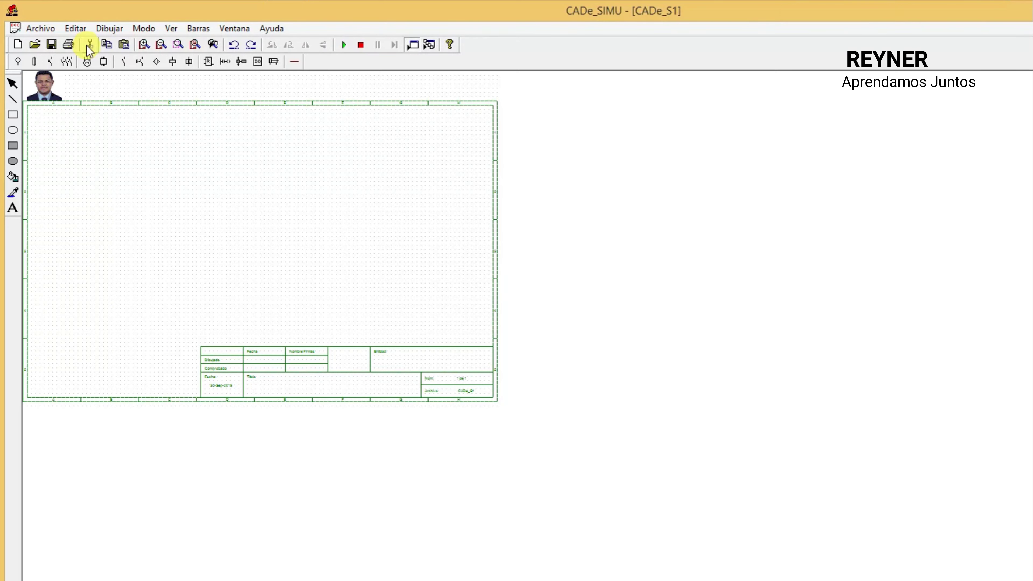
- Open the Editar menu to show Deshacer, Cortar, Copiar, Cajetín and other editing commands
left_click(44, 27)
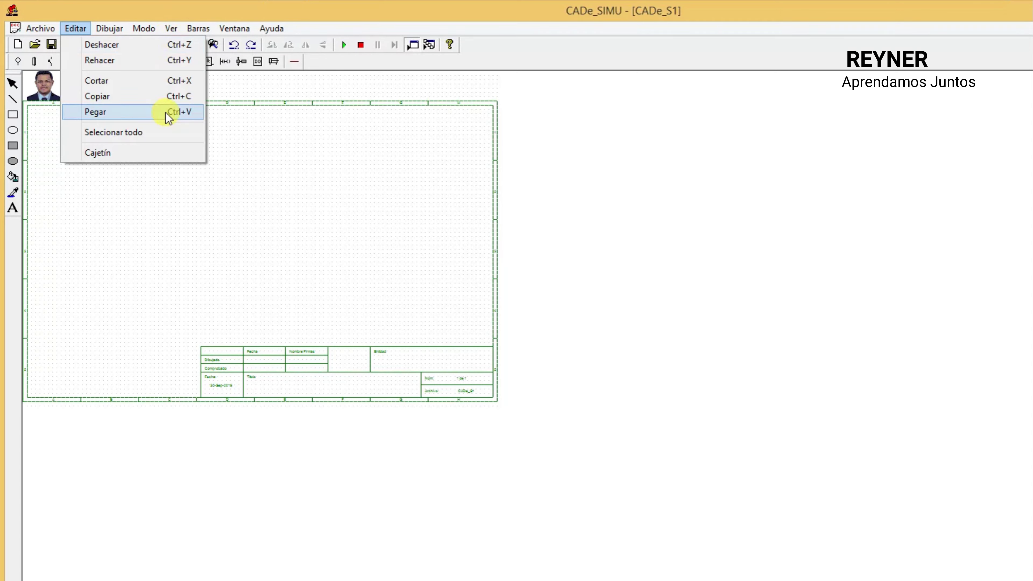
mouse_move(75, 28)
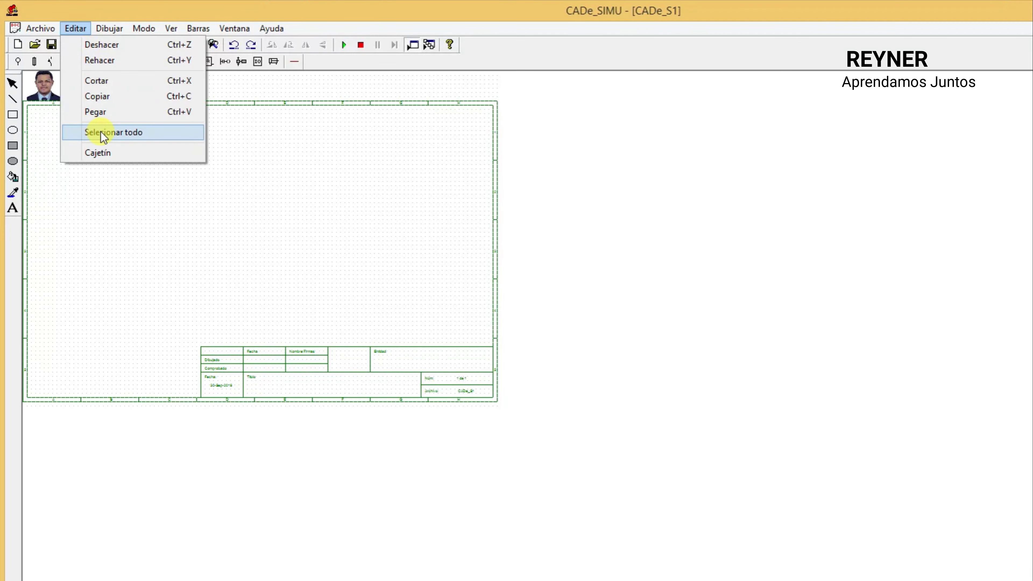
- In the Cajetín dialog, set the Dibujado date to 2-11-2019 and enter the drafter's name
left_click(108, 155)
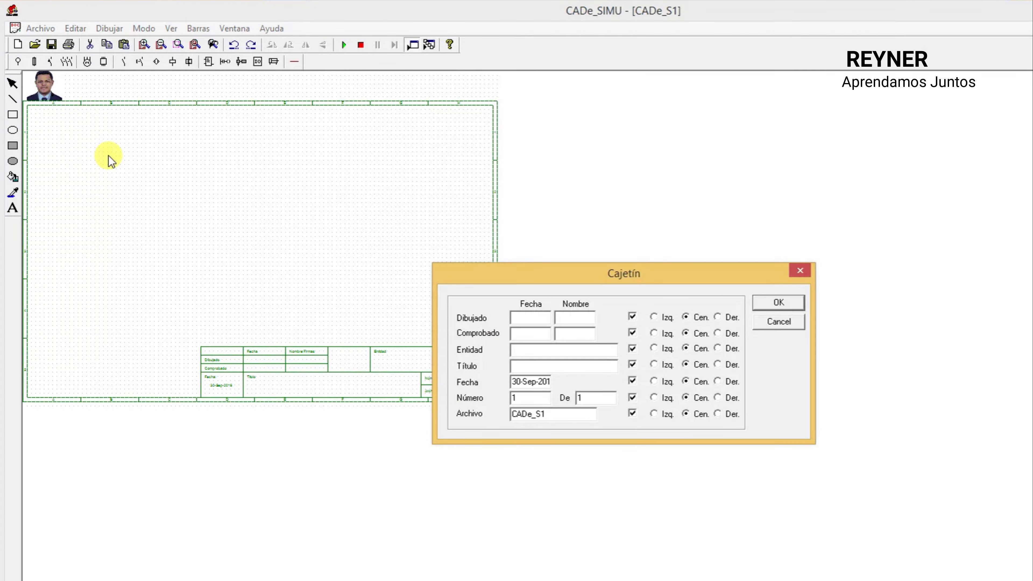
mouse_move(529, 270)
left_mouse_down()
mouse_move(193, 151)
mouse_move(444, 217)
left_mouse_up()
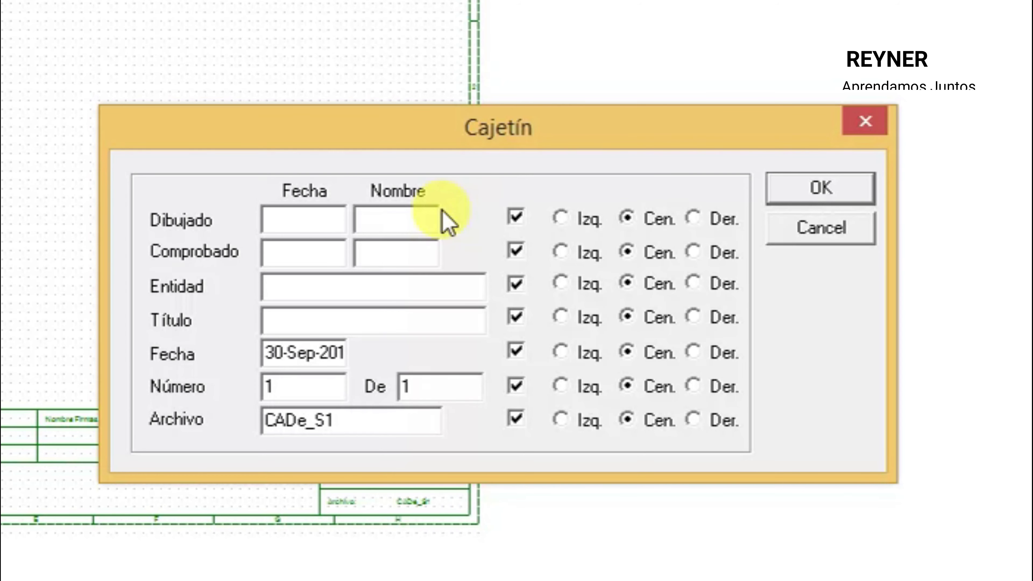
left_click(306, 216)
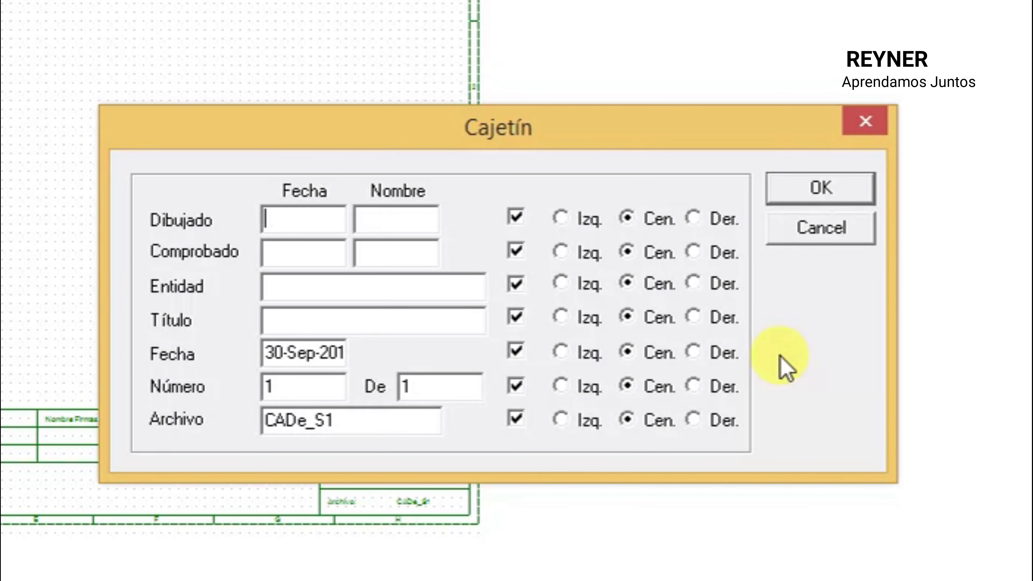
type("2")
type("-11-2019")
left_click(408, 219)
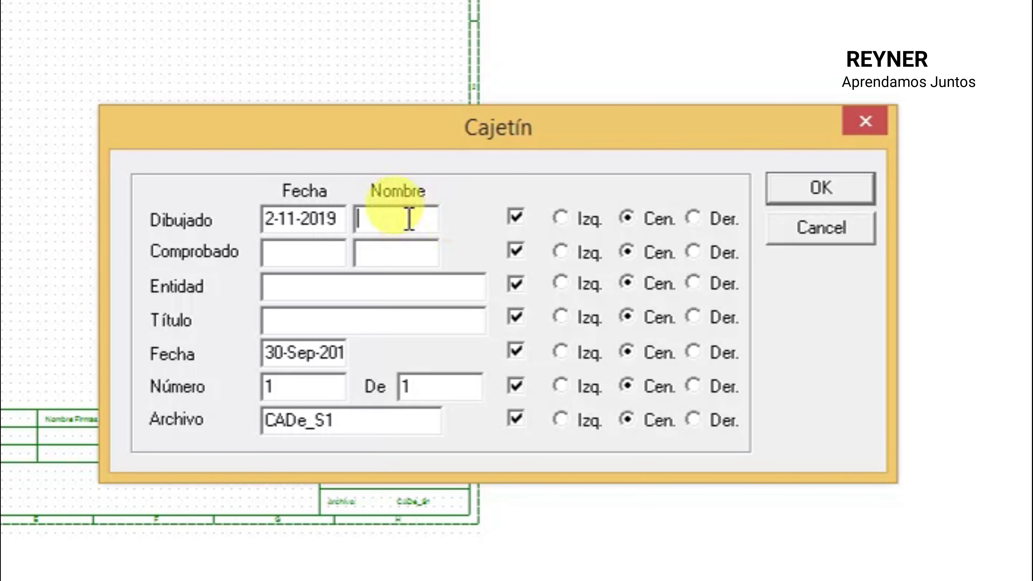
type("R")
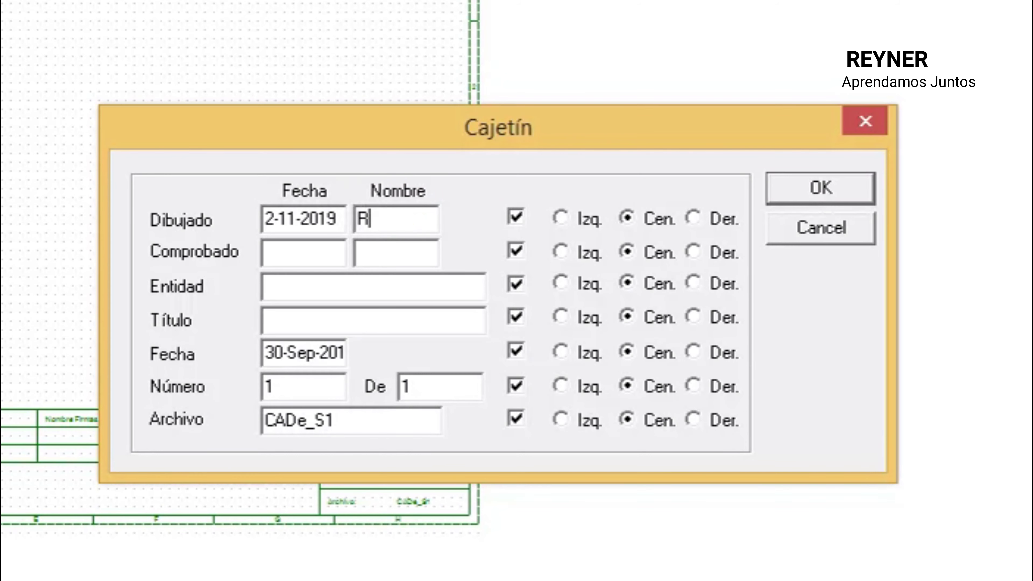
type("eyner")
left_click(318, 254)
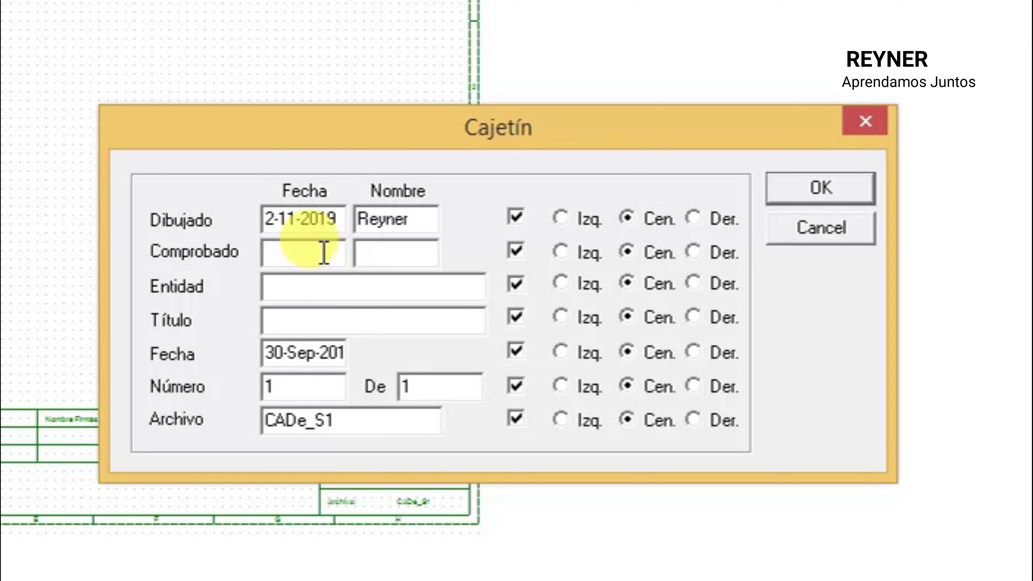
- Enter 'Introduccion a CADE SIMU' in the Cajetín Título field, correcting typos along the way
left_click(320, 286)
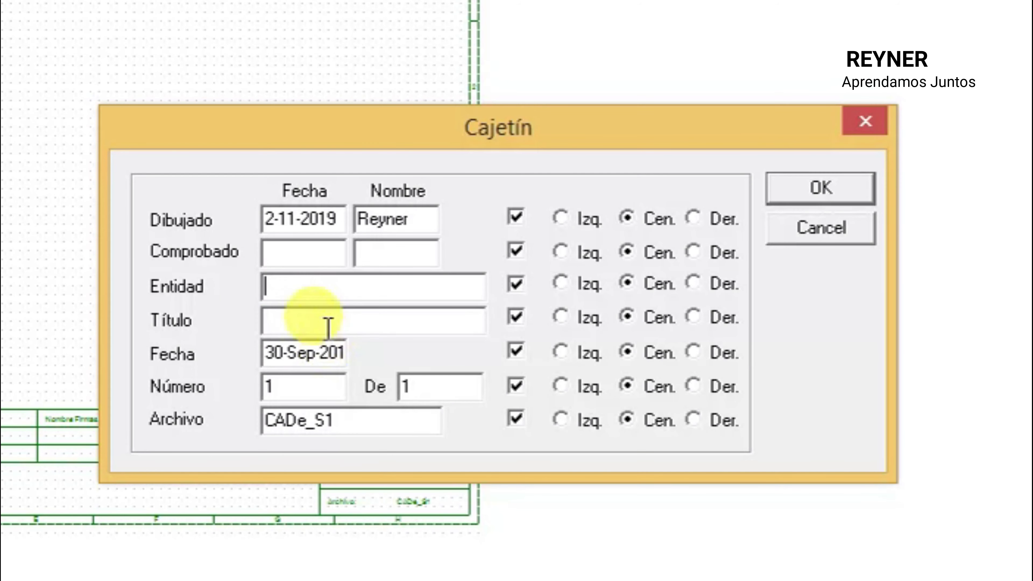
left_click(277, 325)
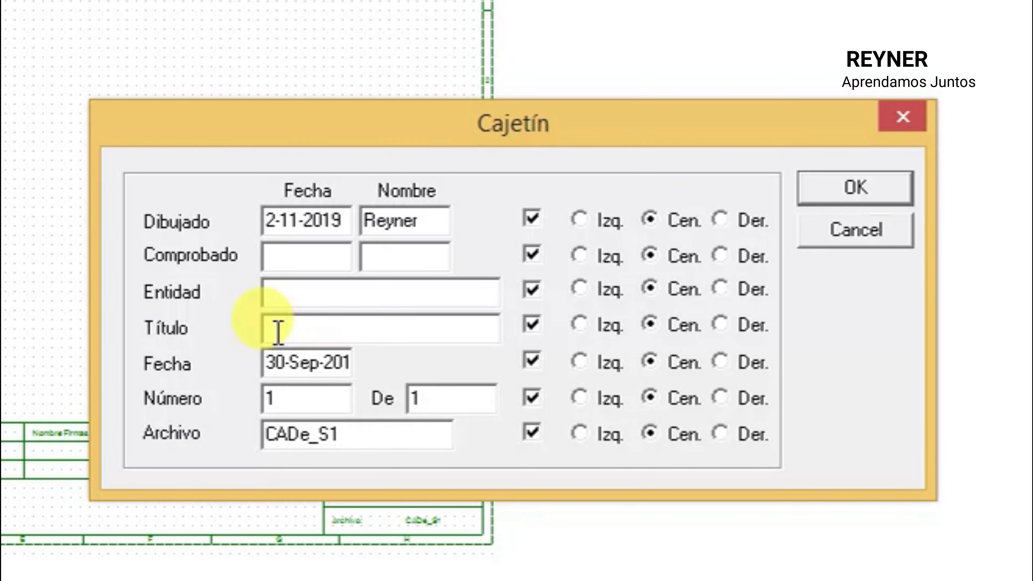
type("e")
key("BackSpace")
type("tUTO")
key("BackSpace")
key("BackSpace")
key("BackSpace")
key("BackSpace")
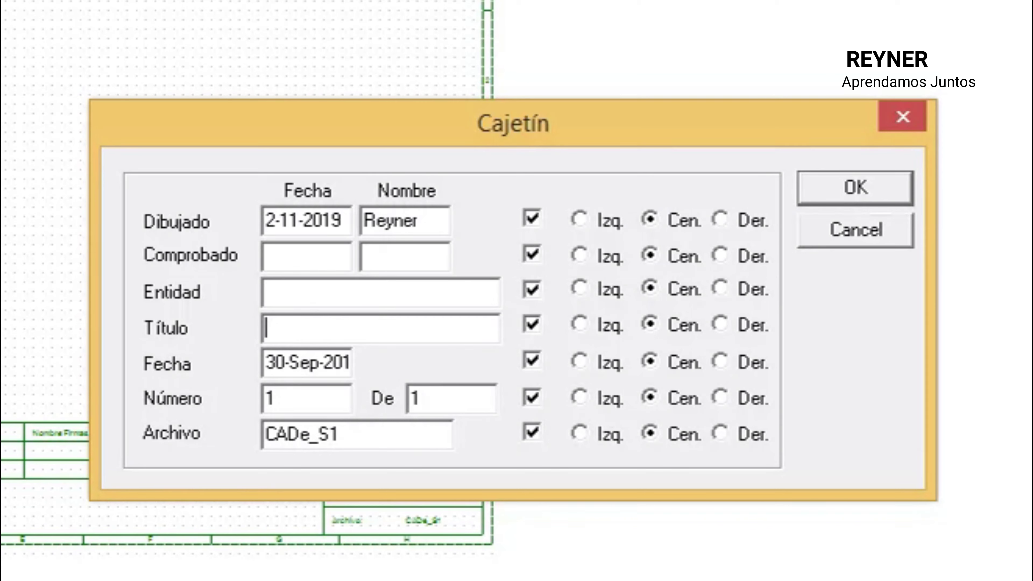
type("I")
type("ntroduccio")
type("n a")
type("CDA")
key("BackSpace")
key("BackSpace")
type("ADE SIMU")
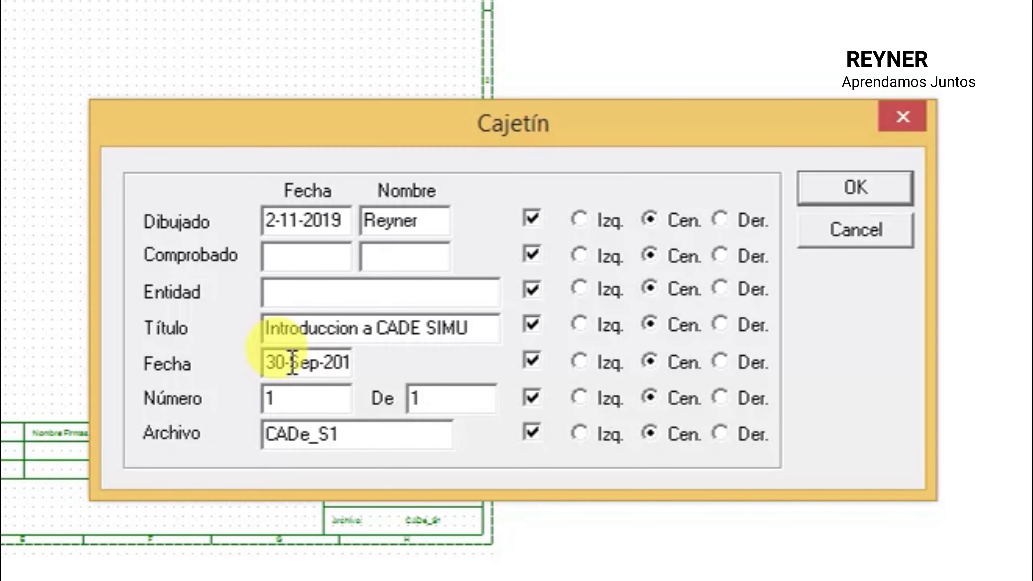
- Change the title-block Fecha to 02-nOV and confirm the Cajetín dialog
left_click(270, 362)
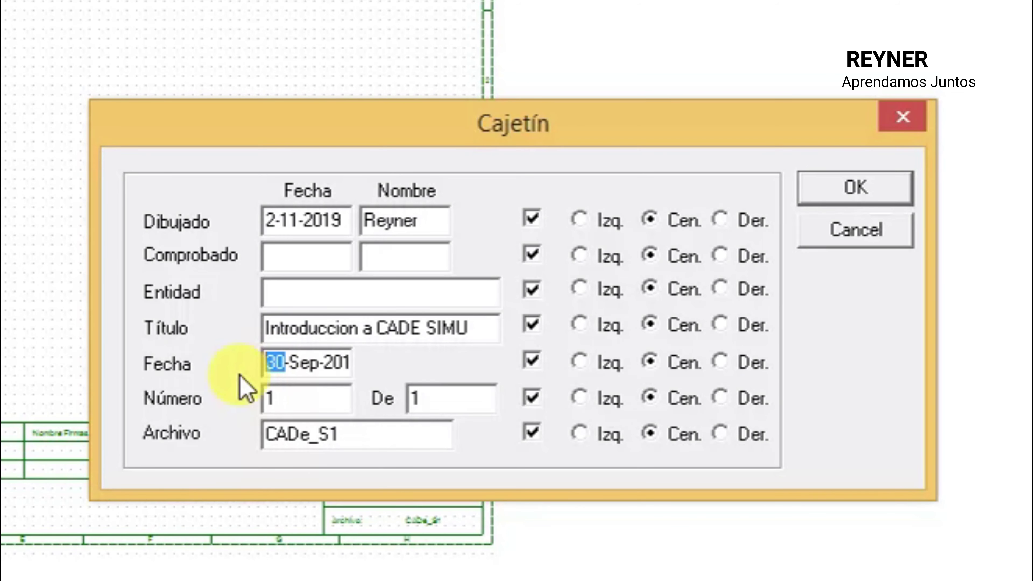
type("02")
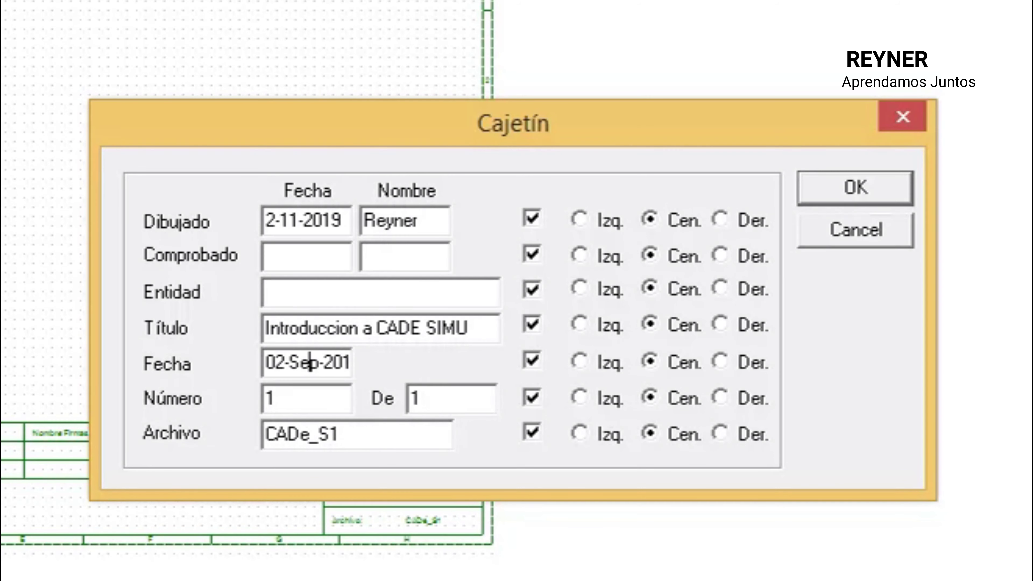
key("BackSpace")
key("BackSpace")
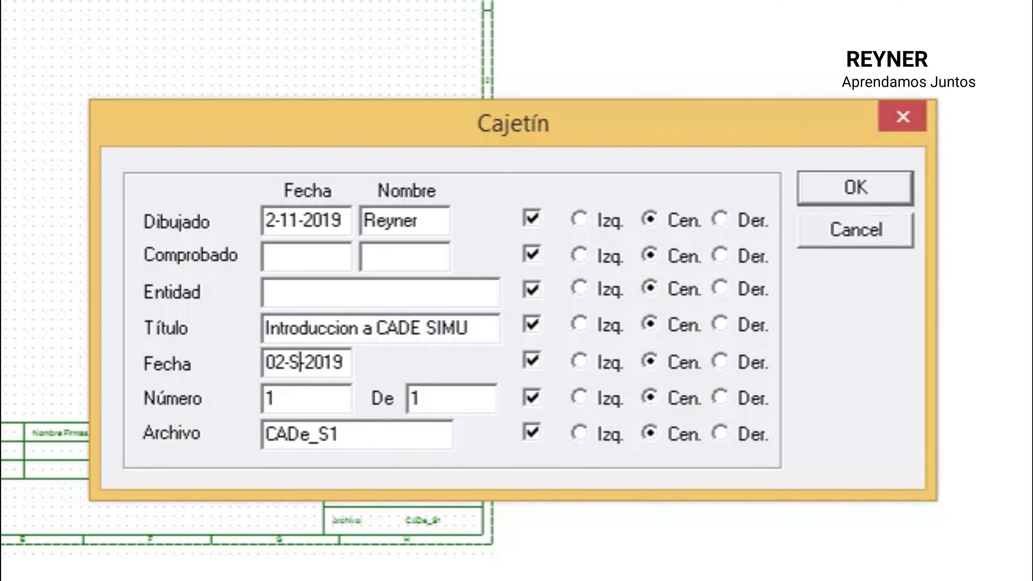
key("BackSpace")
key("BackSpace")
type("-nOV")
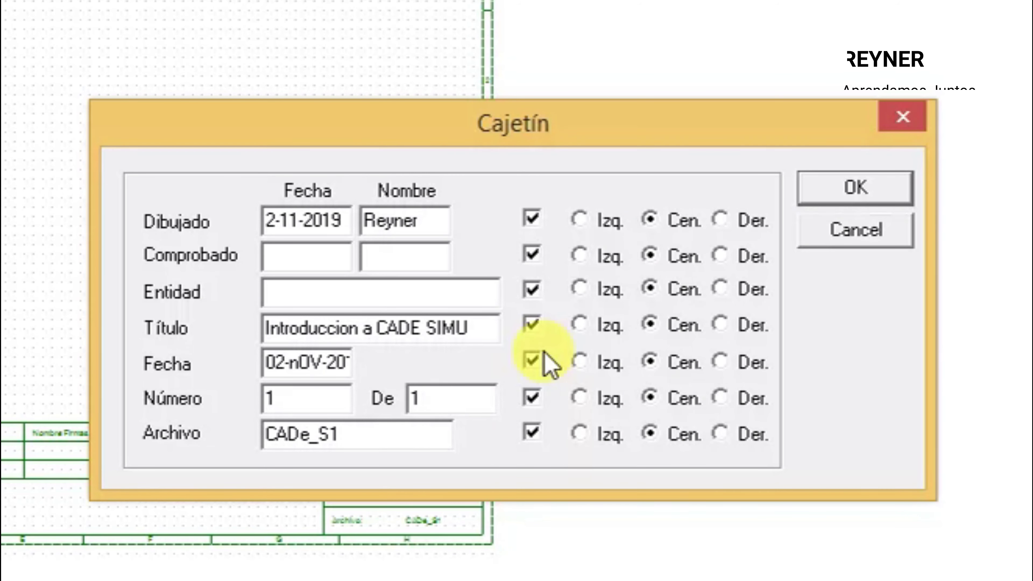
left_click(836, 191)
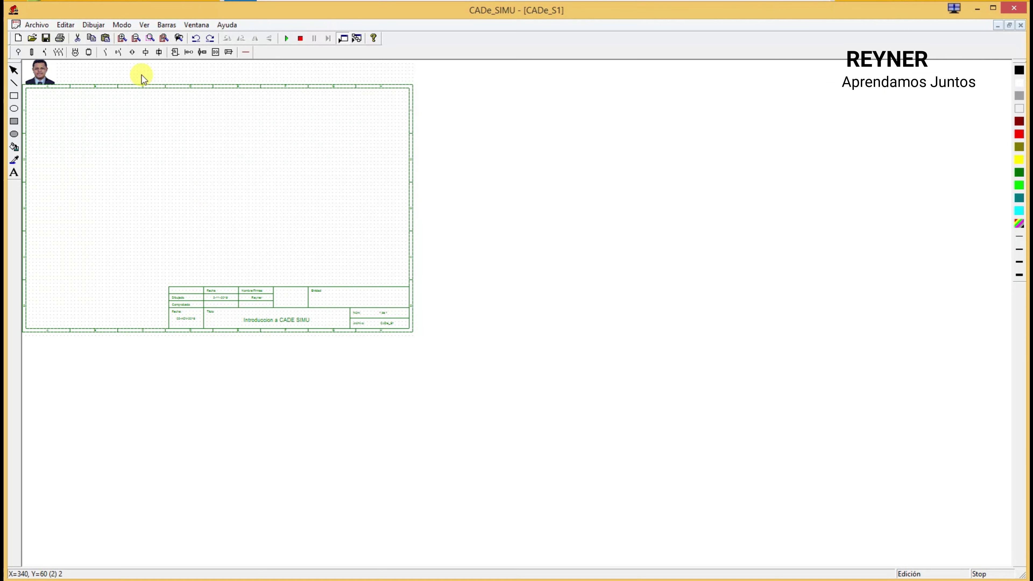
- Zoom in twice and scroll to inspect the filled title block on the sheet
left_click(123, 38)
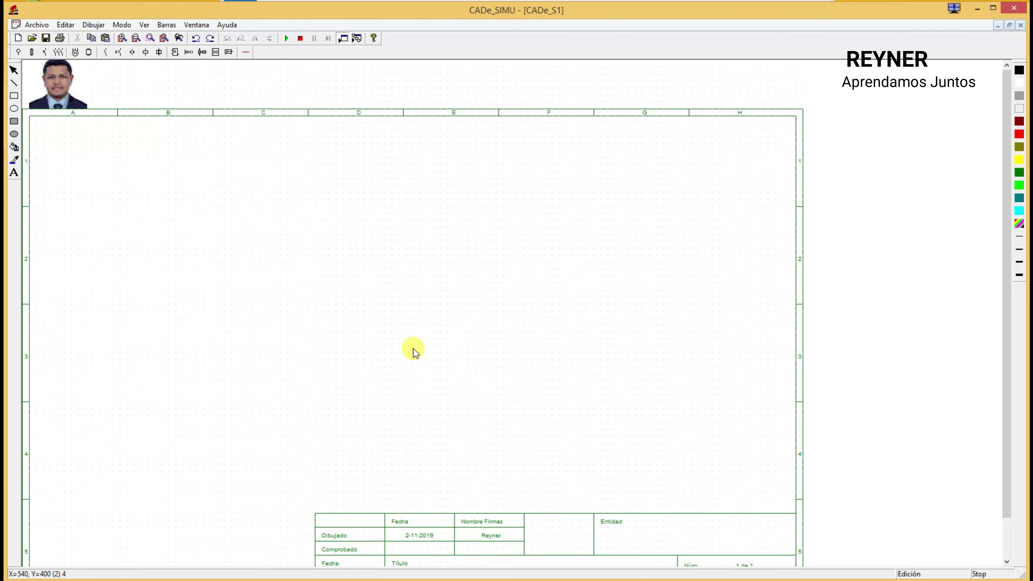
scroll(423, 354, "down", 2)
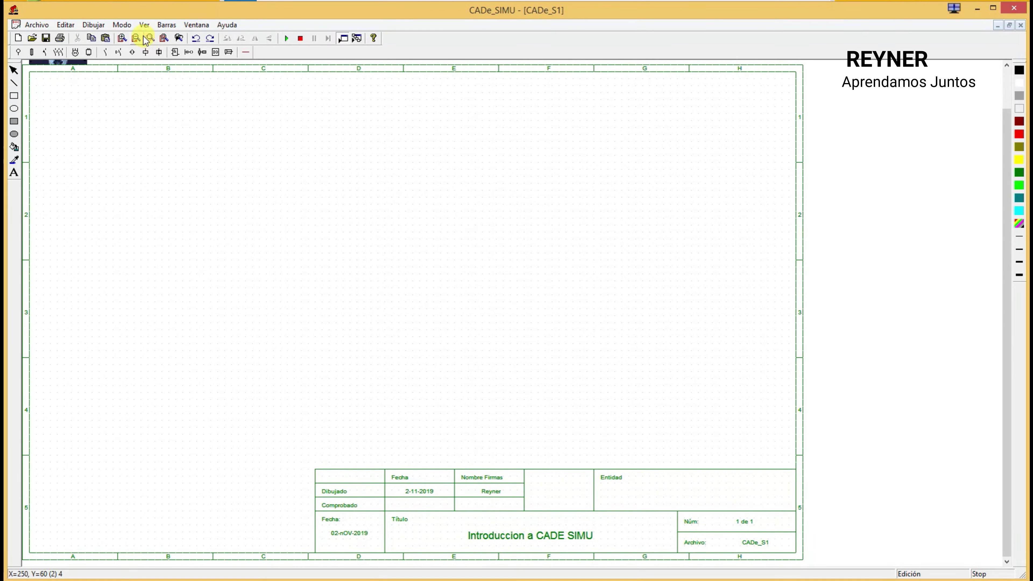
left_click(122, 38)
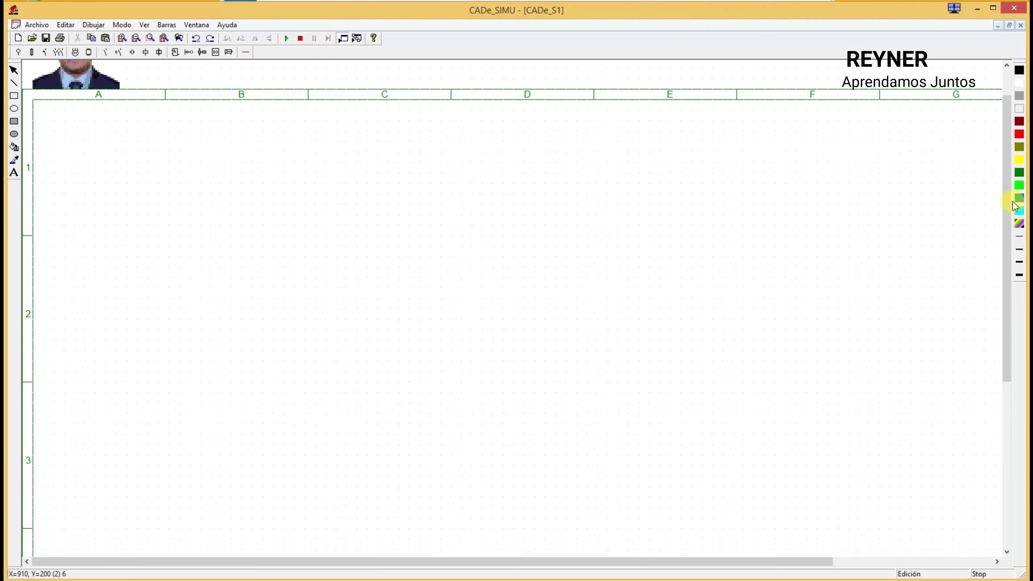
left_click_drag(1007, 204, 997, 452)
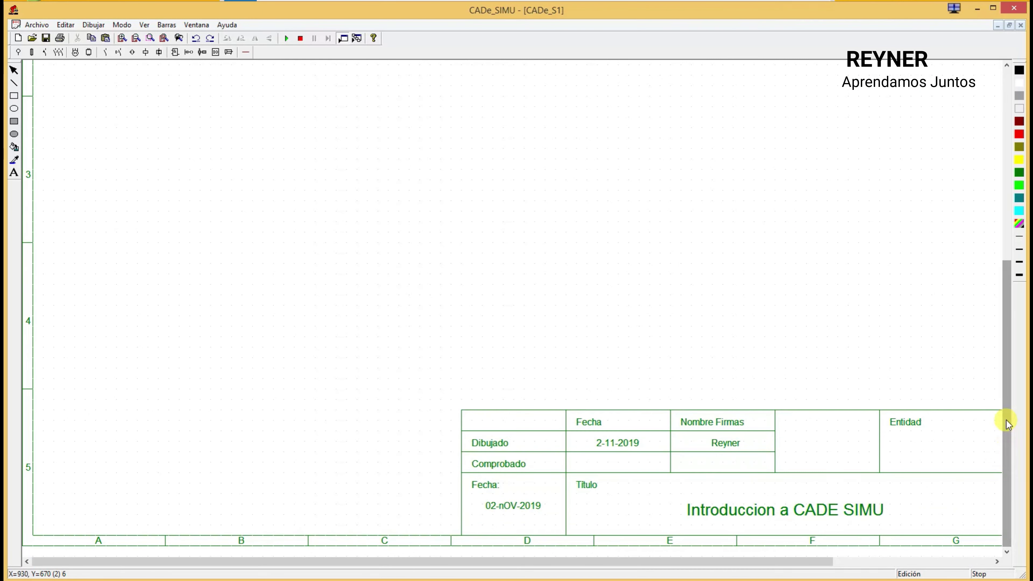
left_click_drag(641, 562, 679, 562)
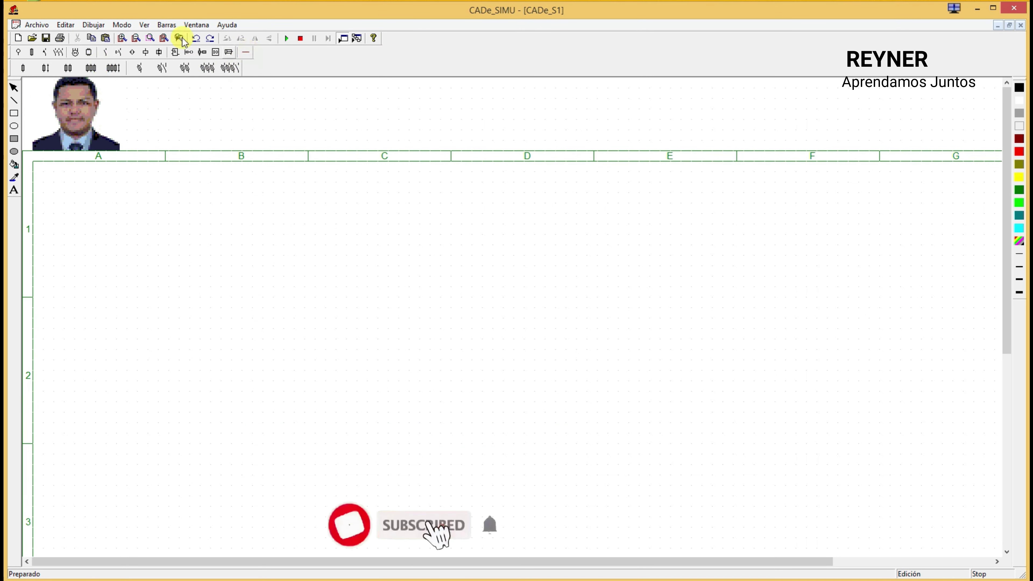
- Place four -X L phase supply terminals side by side in row 1, across columns A and B
left_click(19, 53)
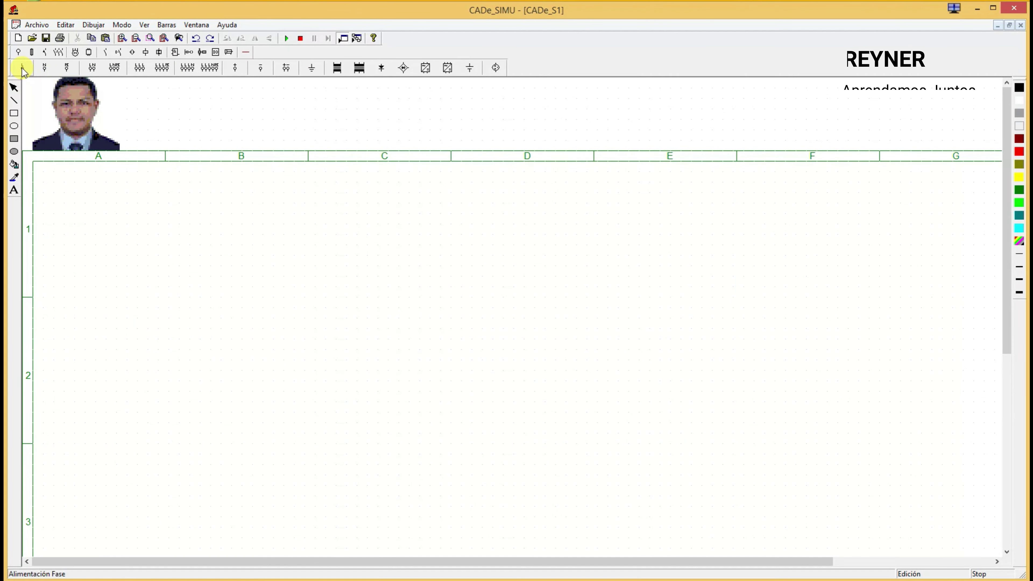
left_click(21, 68)
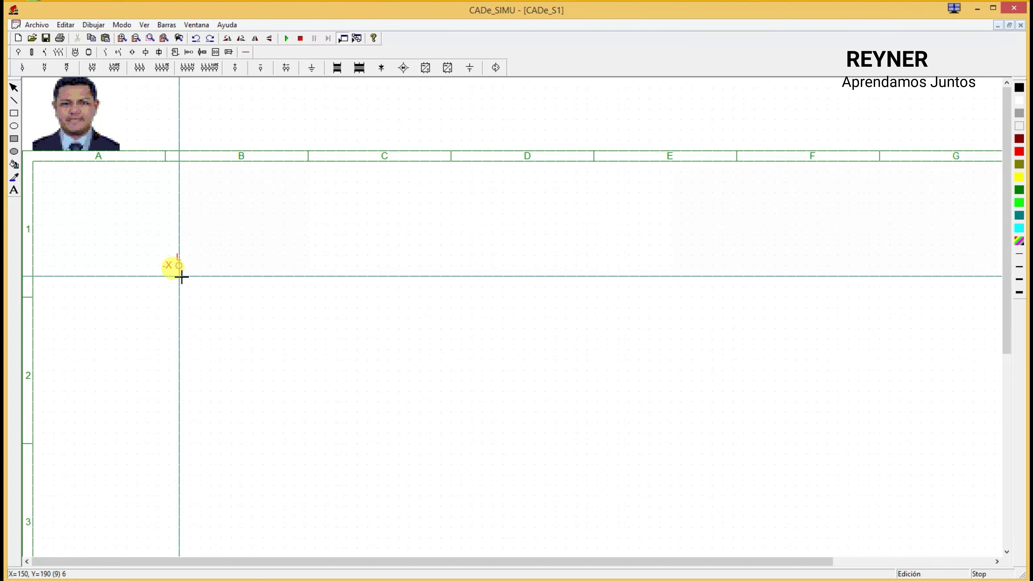
left_click(181, 266)
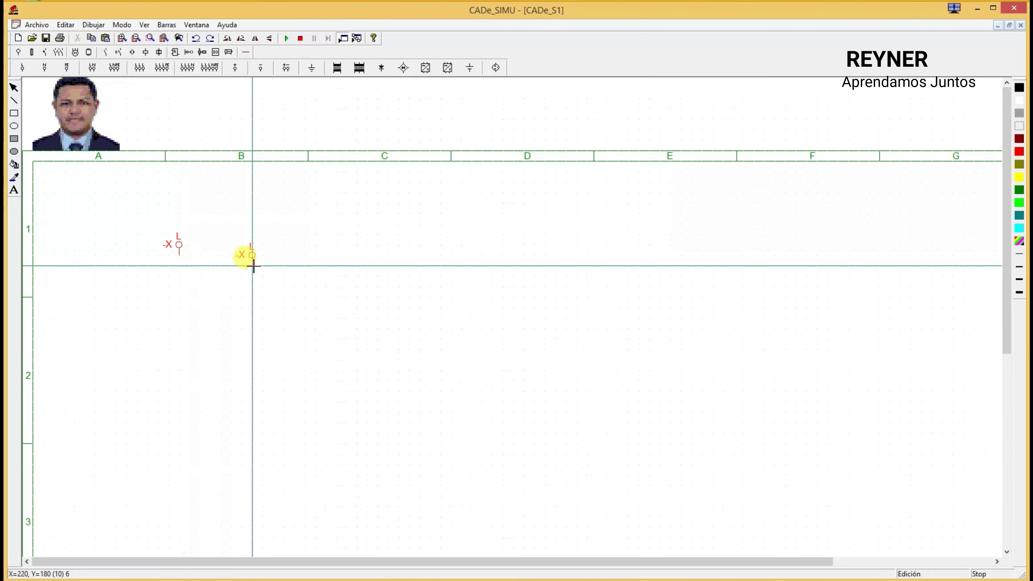
left_click(224, 258)
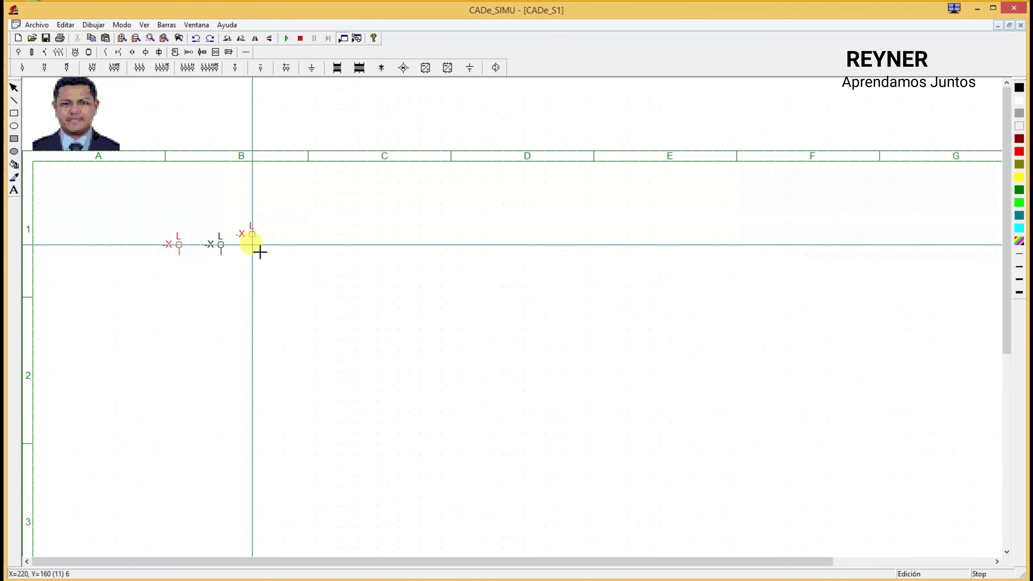
left_click(255, 256)
left_click(296, 256)
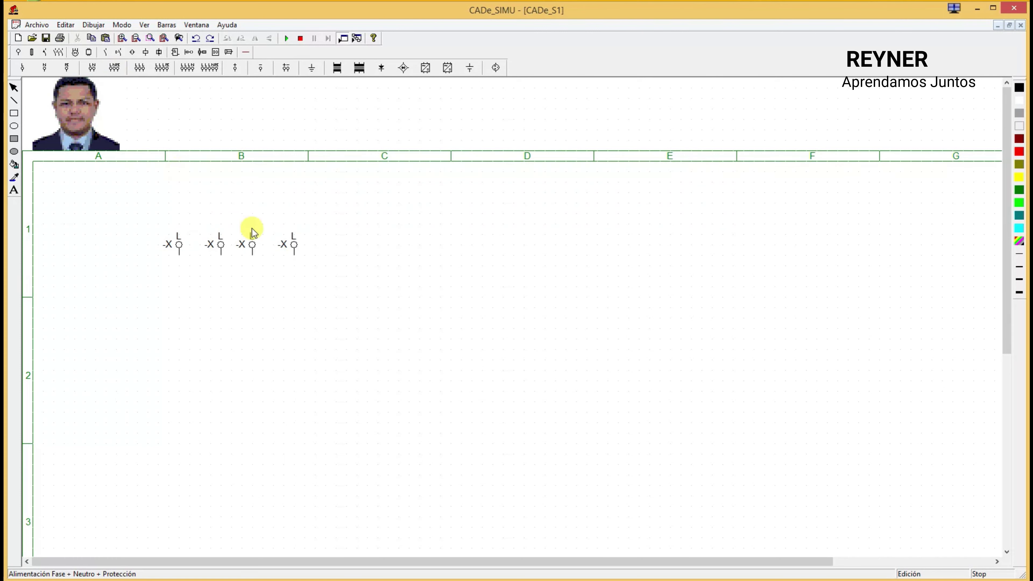
- Place two L-N-PE supply terminal groups, one in column C and one in column D
left_click(115, 68)
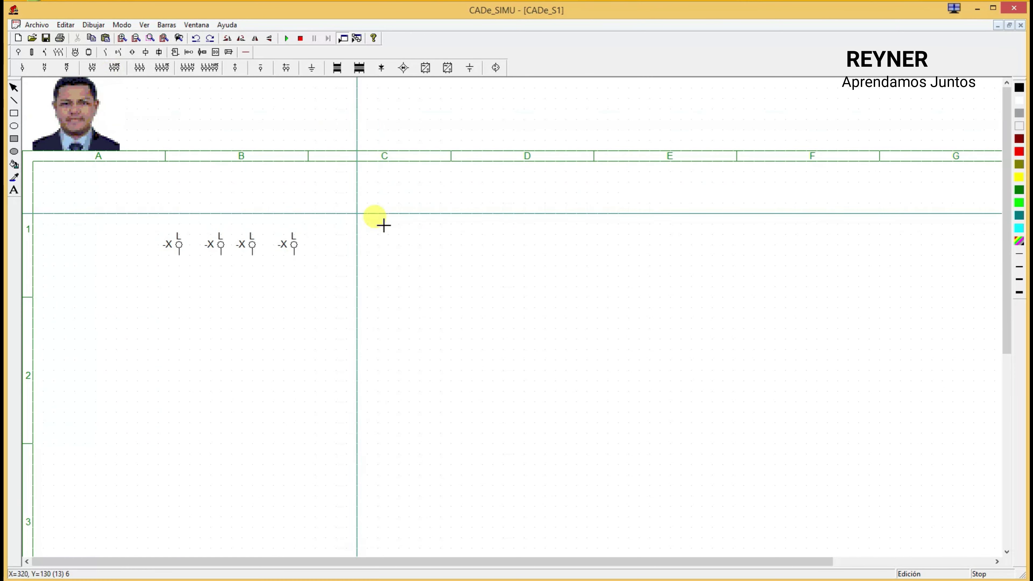
left_click(379, 234)
left_click(496, 238)
key("Escape")
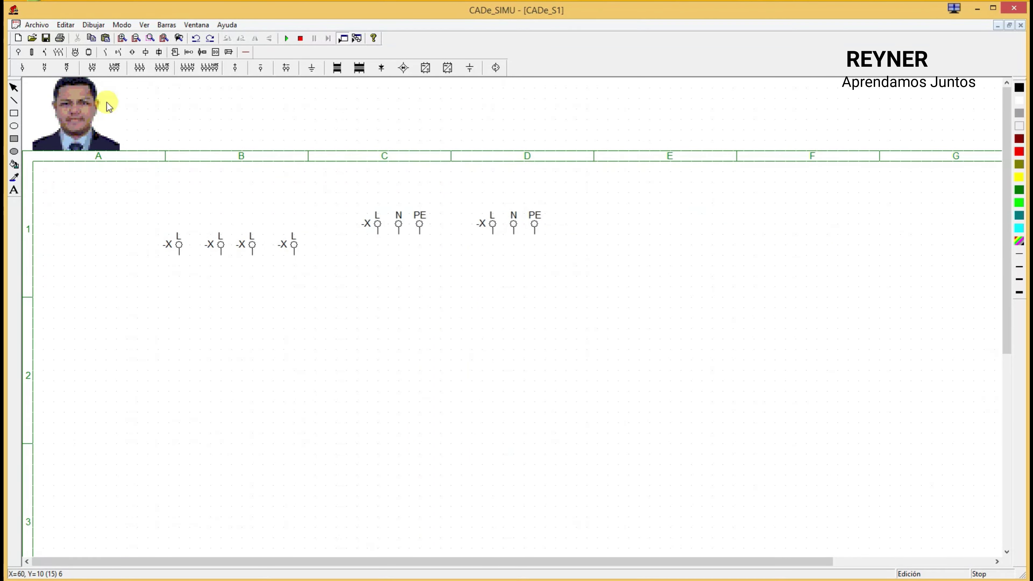
- Move the leftmost L terminal into column A
left_click(404, 224)
left_click(179, 244)
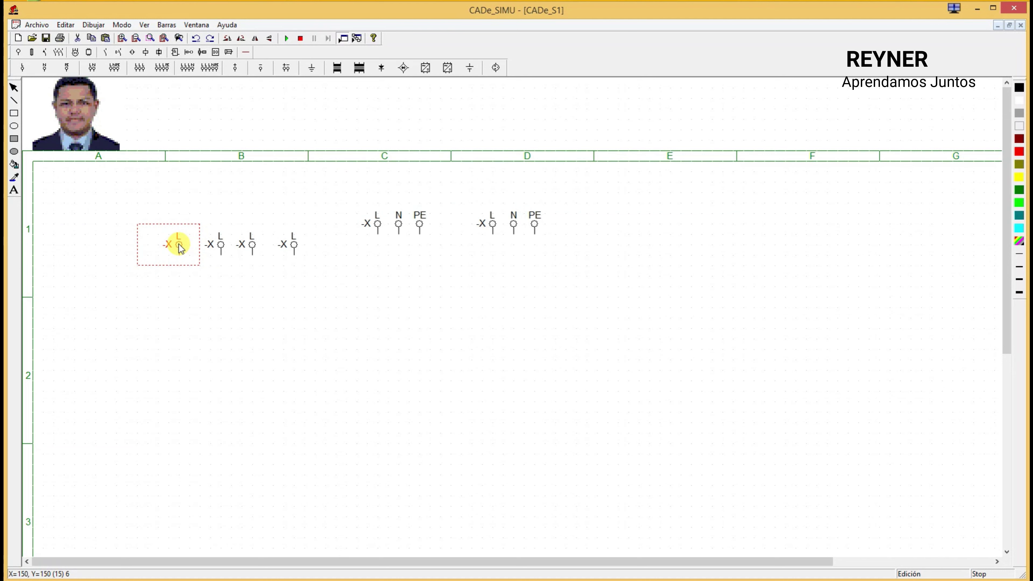
left_click_drag(178, 244, 116, 234)
left_click(197, 197)
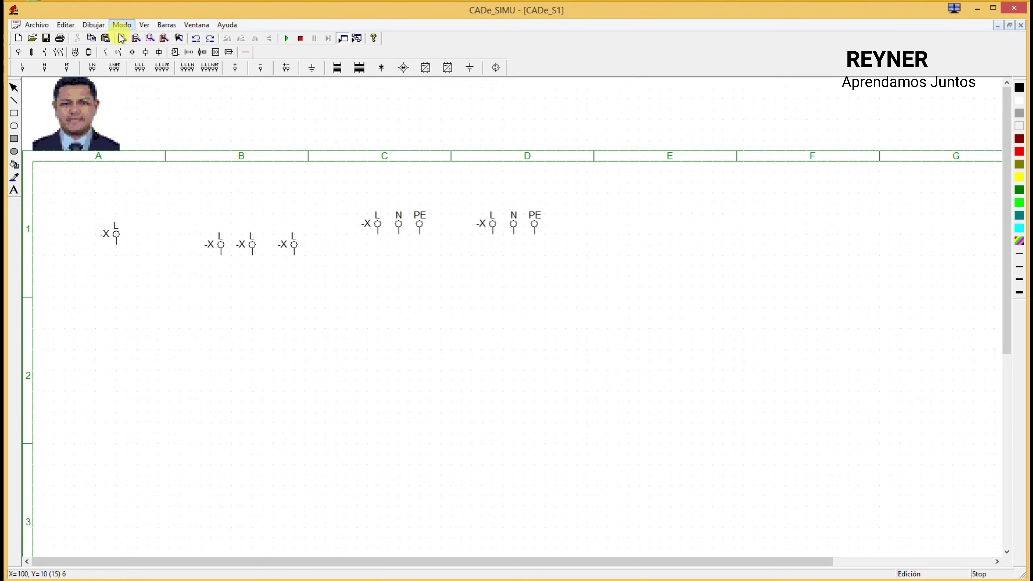
- Add an N terminal beside the L in column A and an L1-L2-L3-N-PE block in column C
left_click(44, 68)
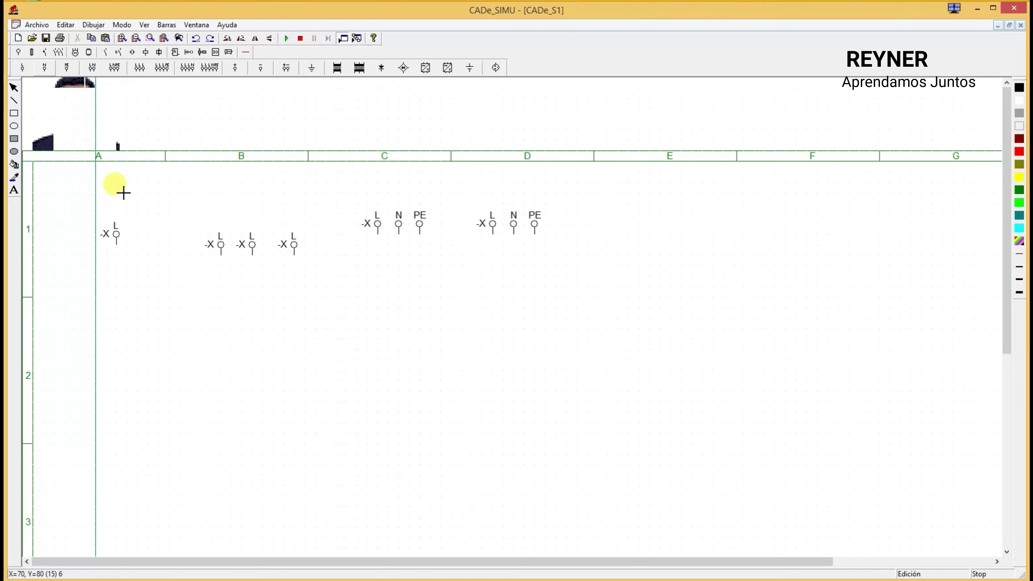
left_click(209, 67)
left_click(357, 297)
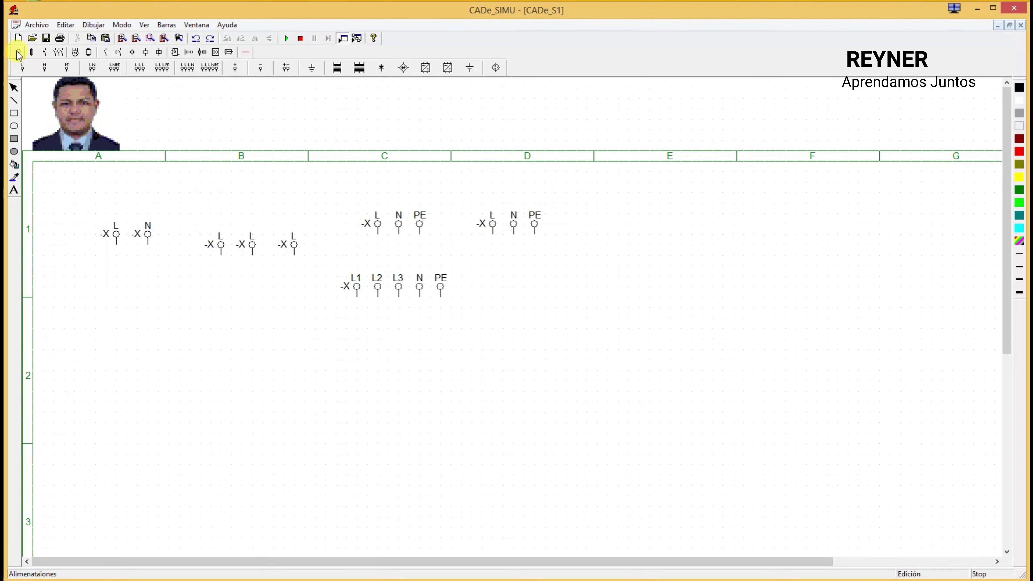
- Browse the Fusibles, Automáticos and Contactores symbol sets, ending on the Motores set
left_click(31, 53)
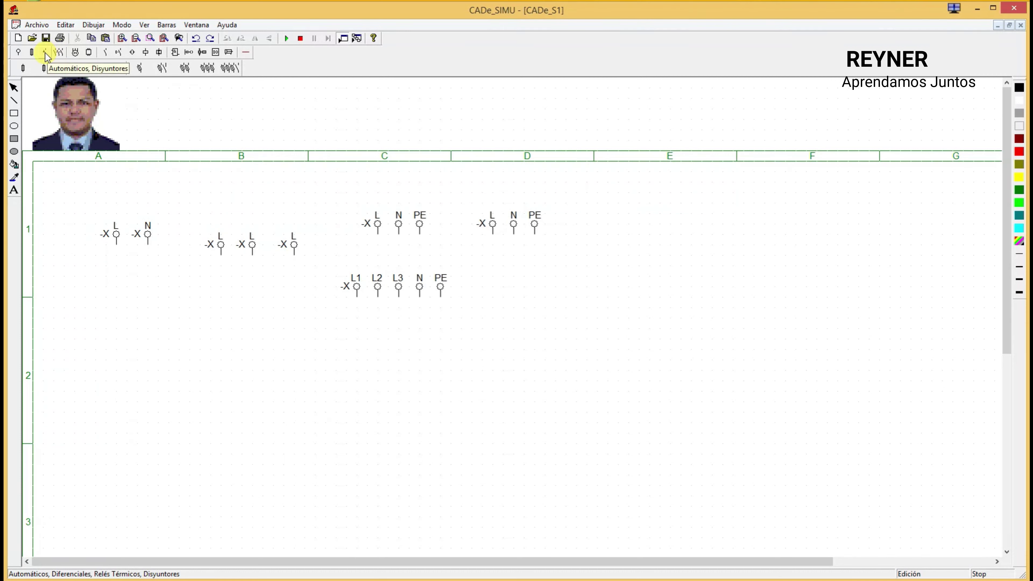
left_click(18, 53)
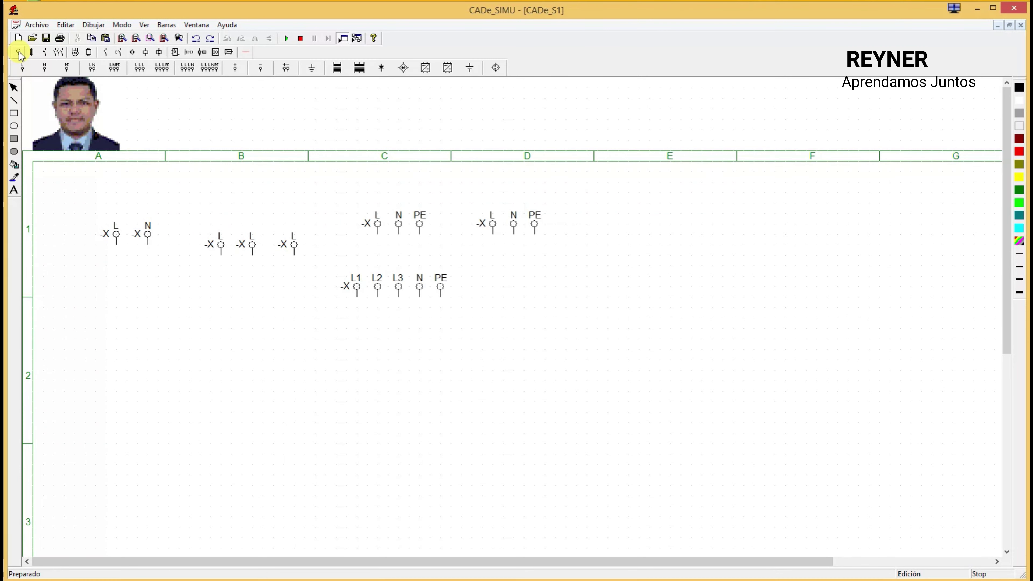
left_click(32, 54)
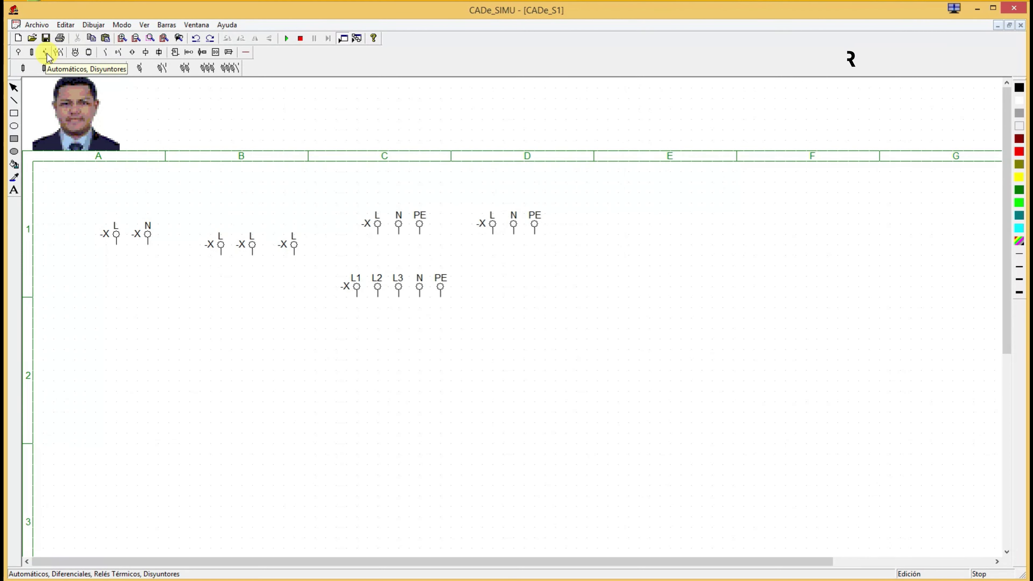
left_click(45, 53)
left_click(58, 52)
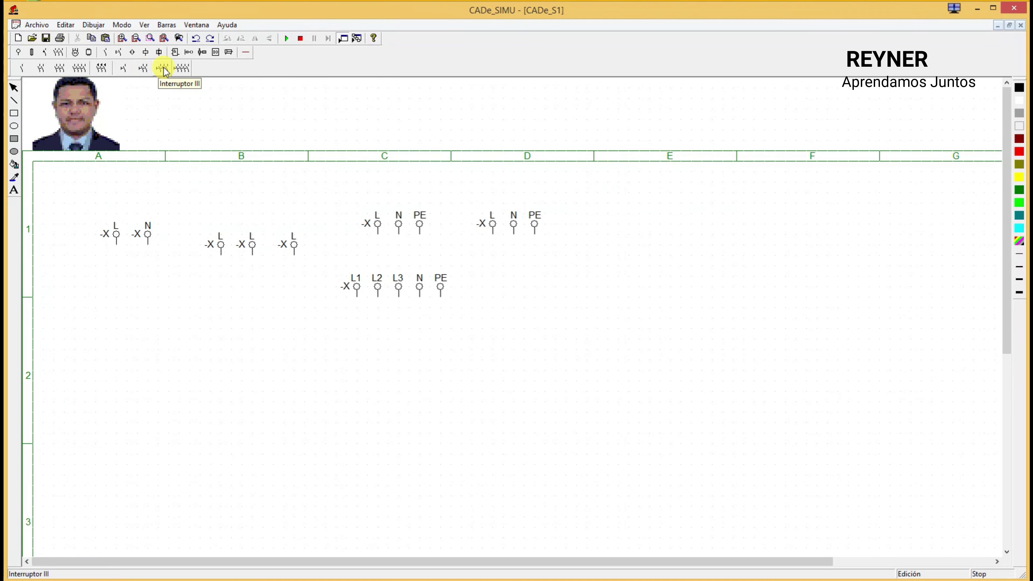
left_click(78, 70)
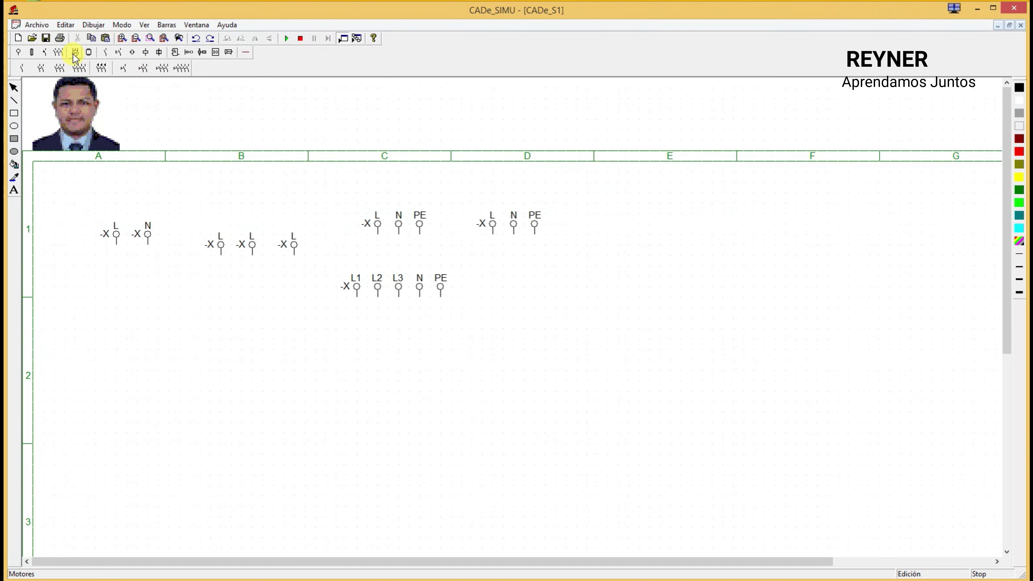
left_click(75, 52)
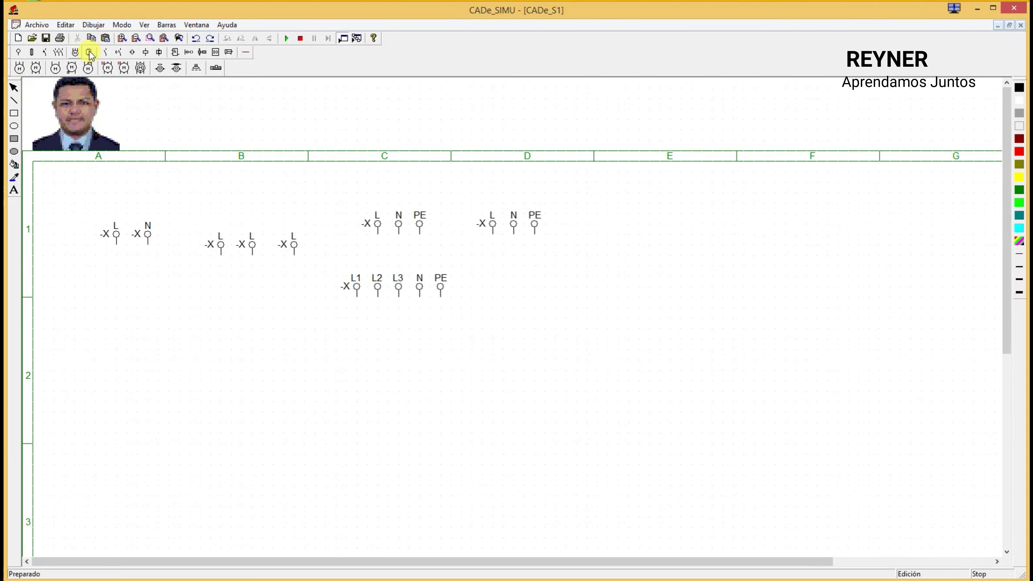
- Place two three-phase motors, a star-delta, a single-phase and a wound-rotor motor across columns A–D
left_click(18, 69)
left_click(158, 360)
left_click(294, 433)
left_click(36, 68)
left_click(472, 424)
left_click(56, 68)
left_click(597, 423)
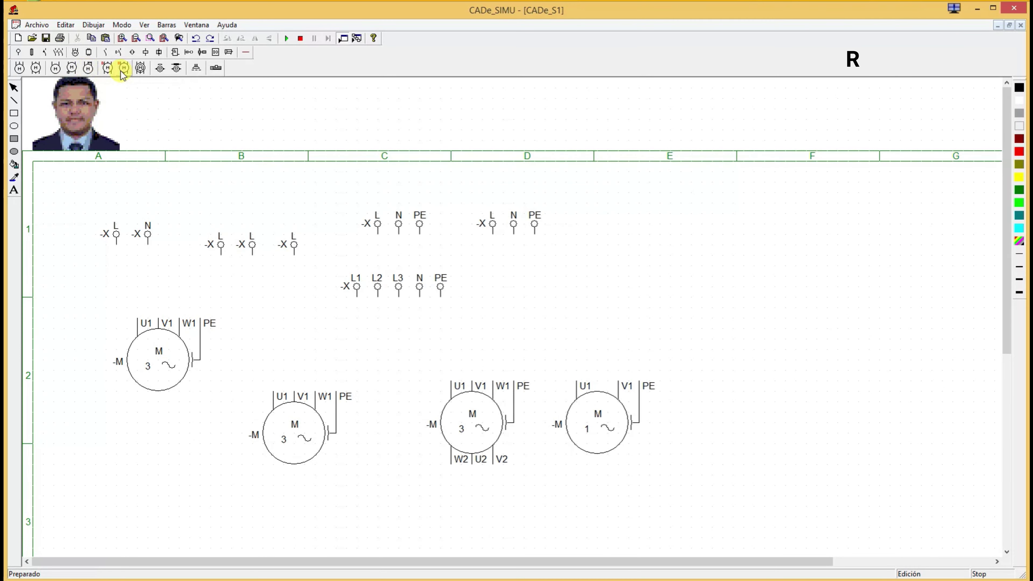
left_click(140, 67)
left_click(545, 318)
- Place -K contacts: NO 13/14, NC 11/12, a combined NC+NO and a changeover contact
left_click(105, 52)
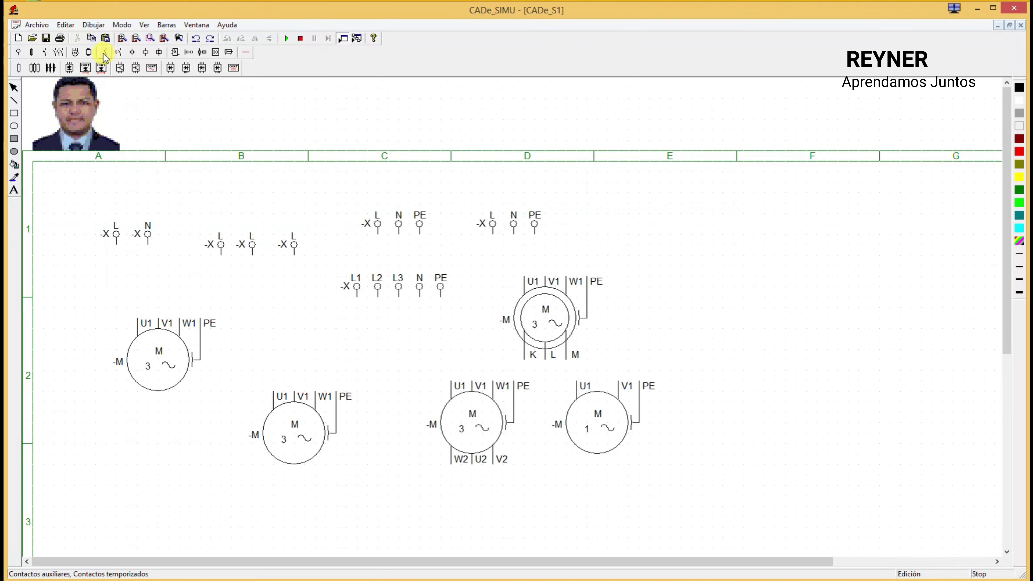
left_click(117, 54)
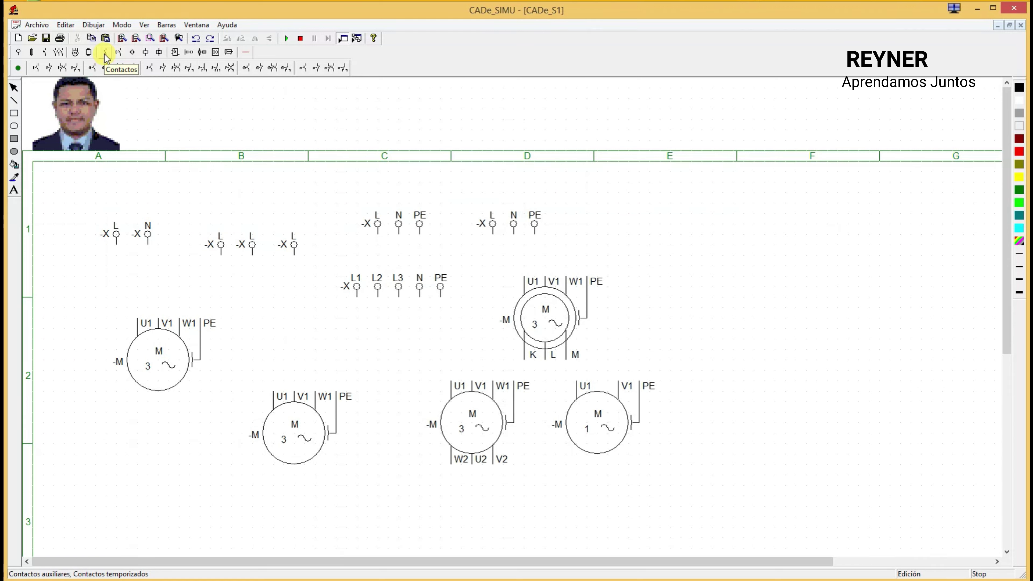
left_click(106, 57)
left_click(19, 68)
left_click(206, 211)
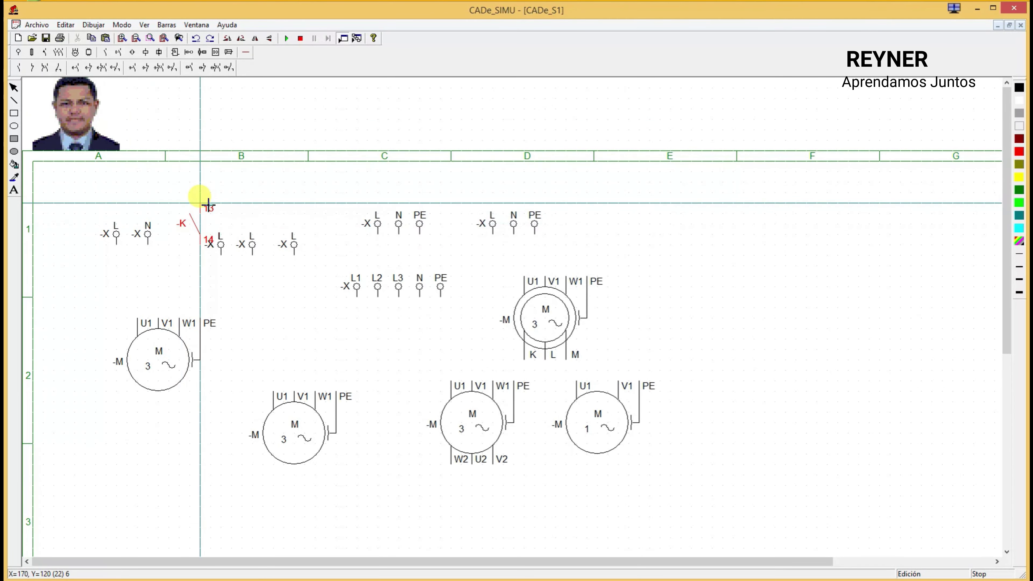
left_click(32, 68)
left_click(640, 267)
left_click(45, 69)
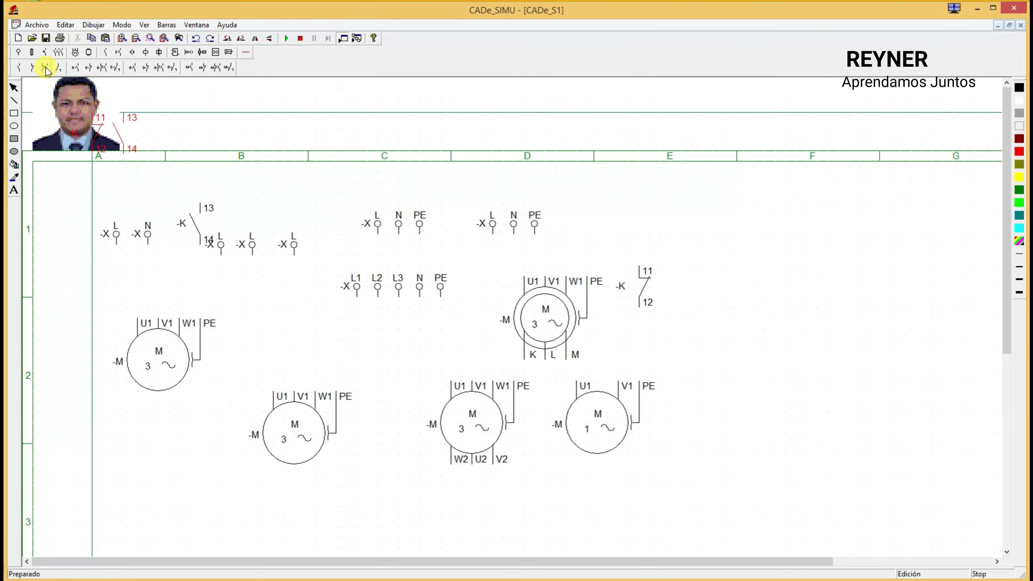
left_click(674, 308)
left_click(58, 68)
left_click(759, 340)
- Place -KA timed contacts 67/68 and 55/56, an NA+NC timed contact, and an off-delay NO contact at F2
left_click(89, 68)
left_click(695, 351)
left_click(145, 68)
left_click(759, 424)
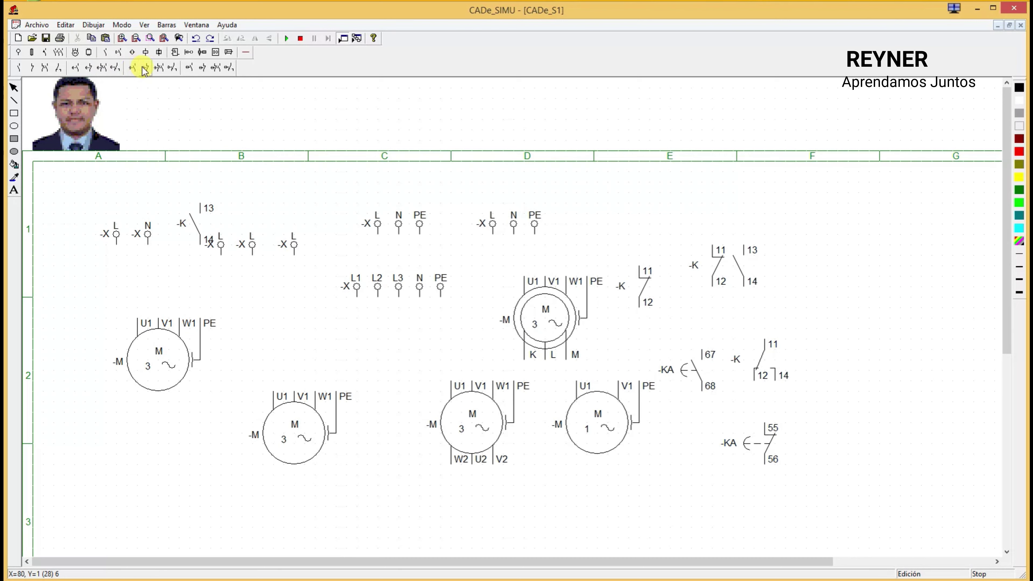
left_click(160, 66)
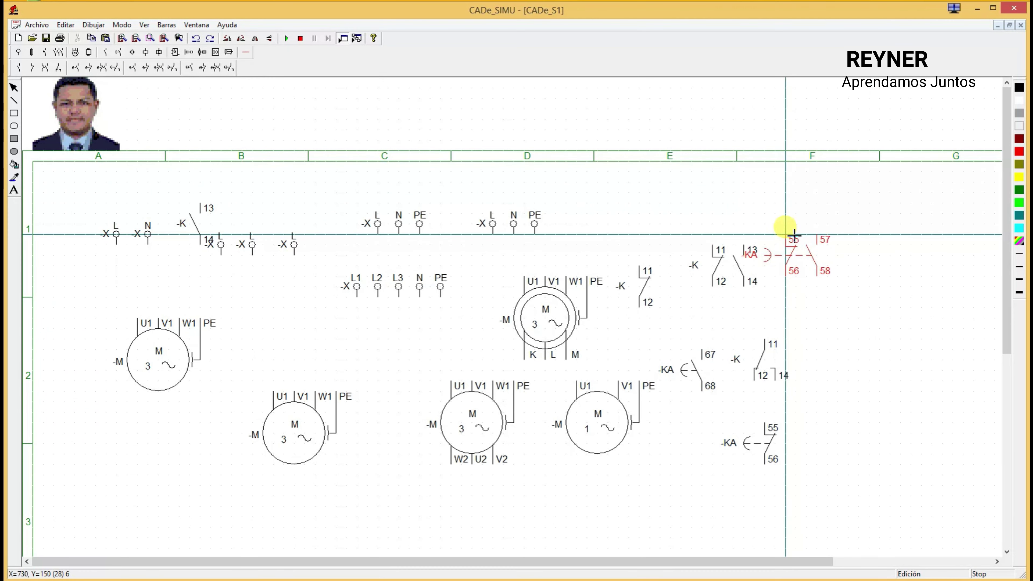
left_click(819, 226)
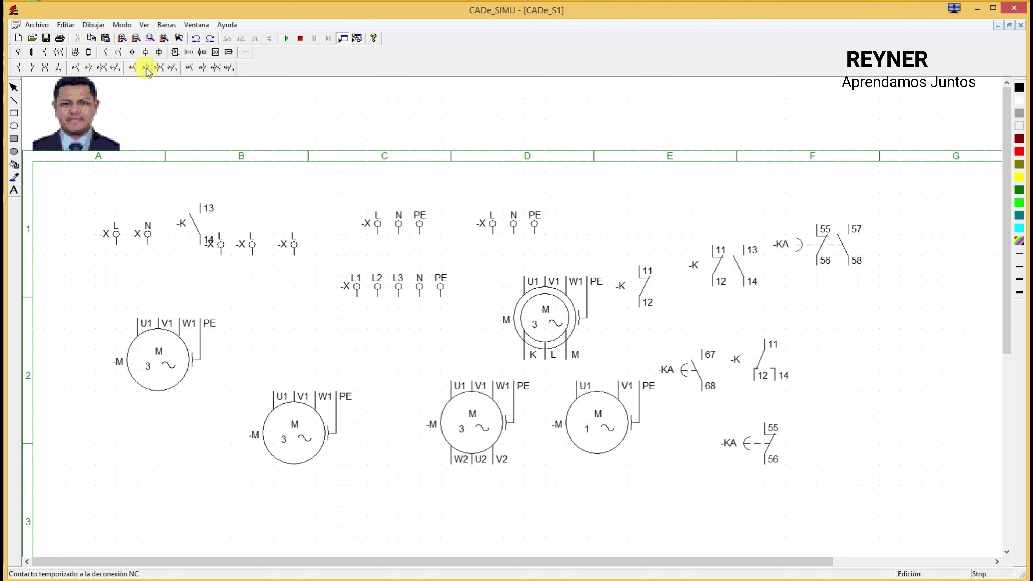
left_click(132, 68)
left_click(871, 341)
left_click(133, 52)
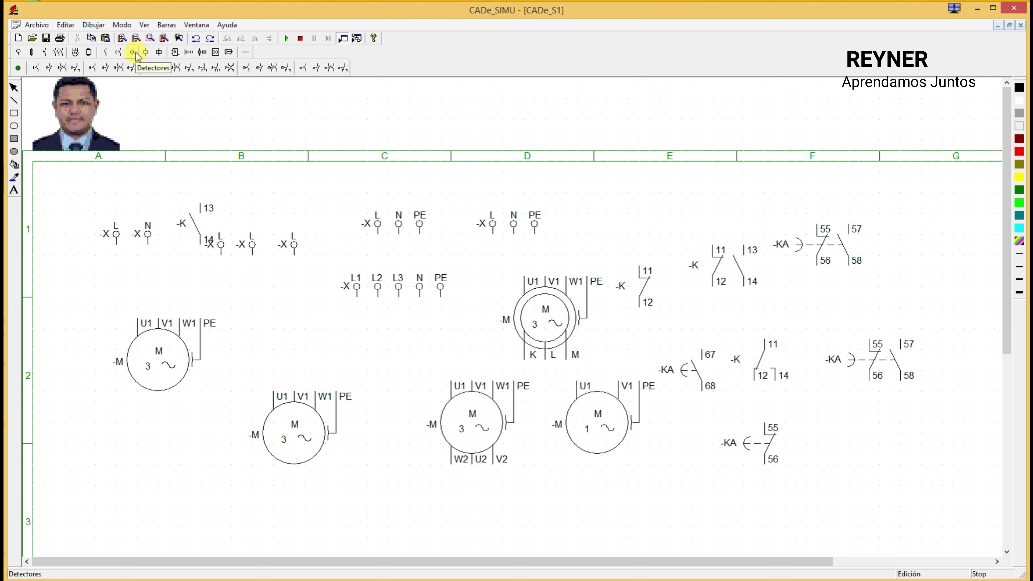
- Place a -B magnetic NC detector with terminals 1-2 in column A, above the first motor
left_click(136, 53)
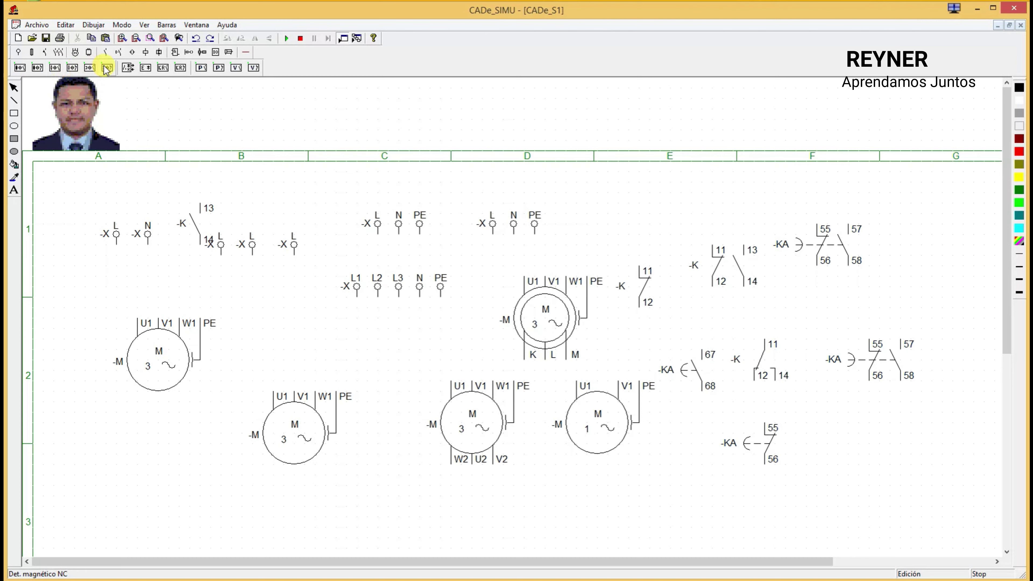
left_click(19, 68)
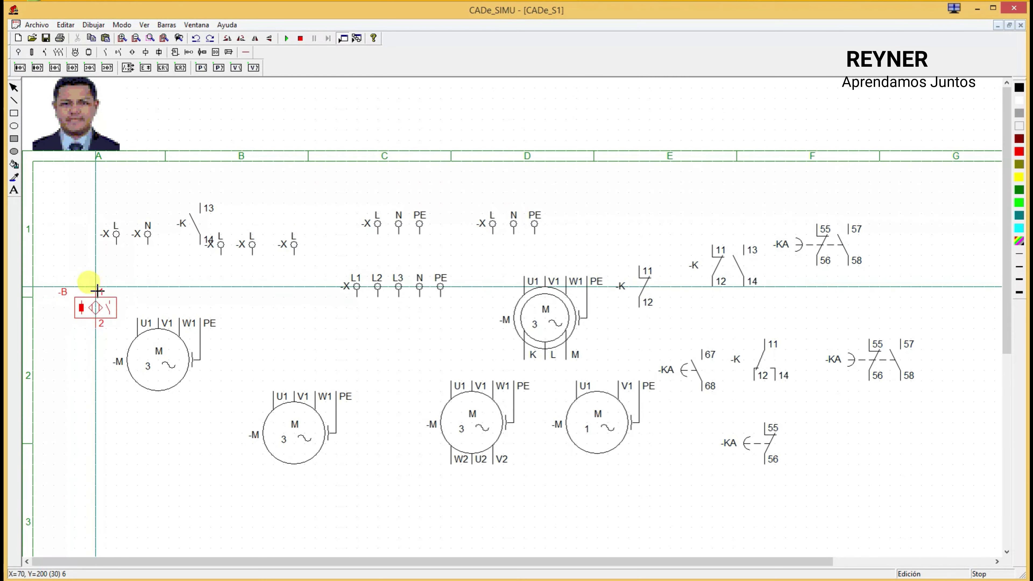
left_click(85, 307)
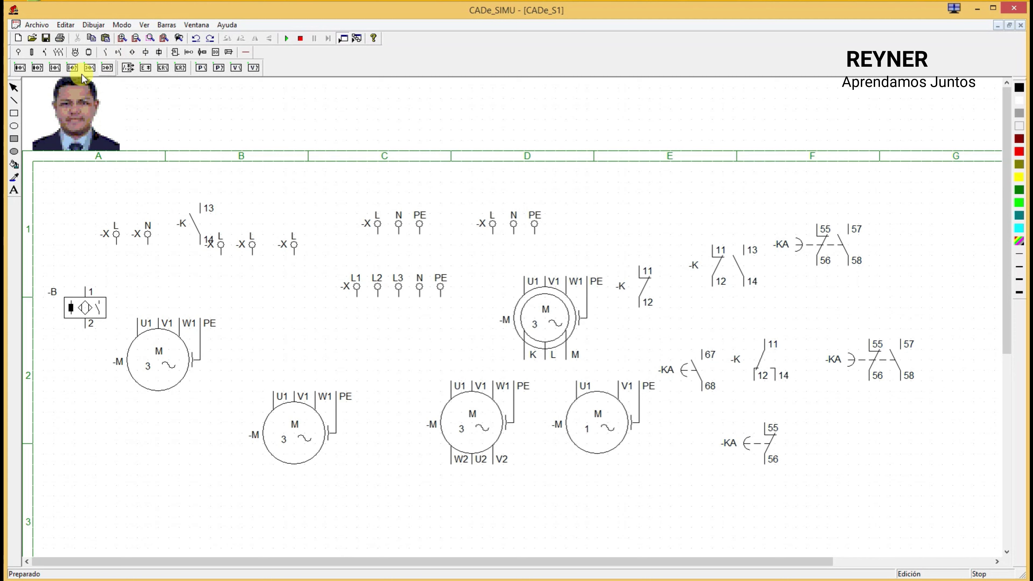
left_click(146, 52)
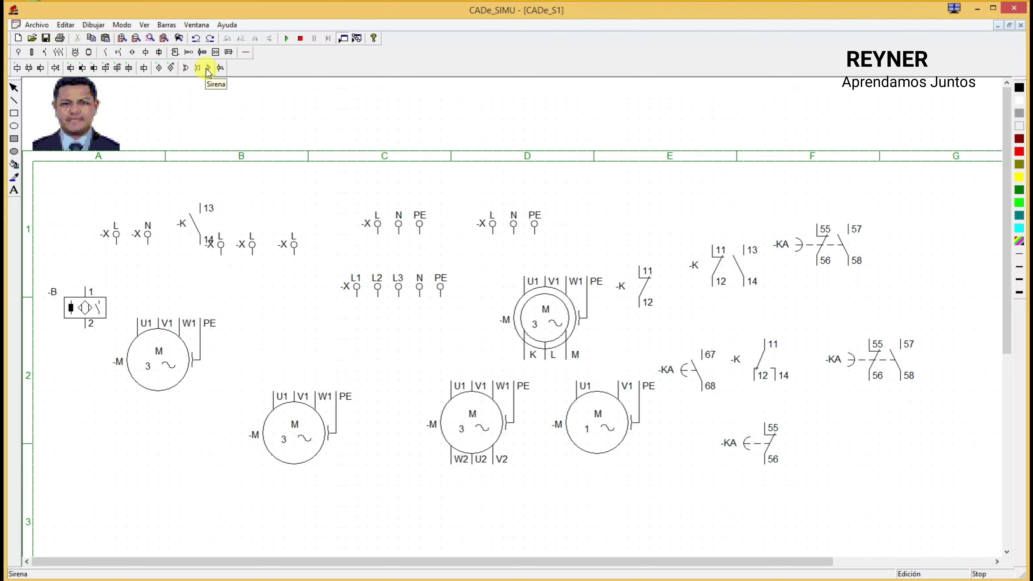
- Browse the electronic relay and logic sets through to the PLC S7-1200 components
left_click(159, 52)
left_click(174, 53)
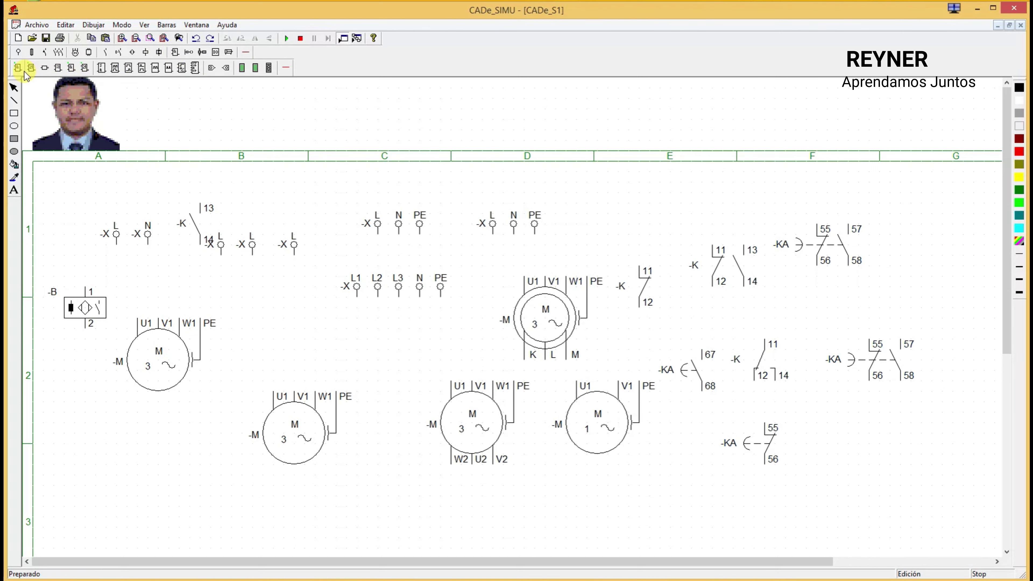
left_click(216, 52)
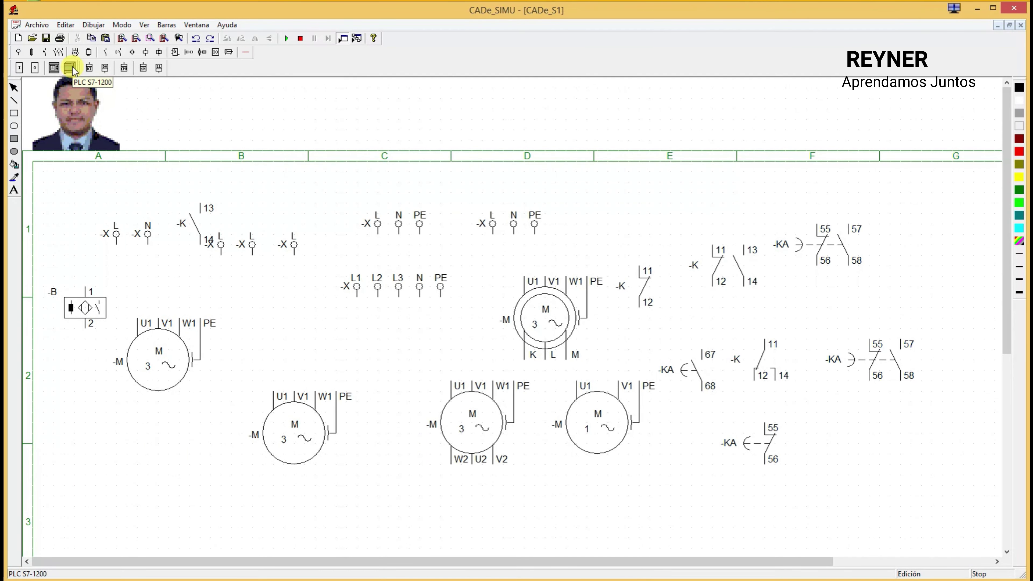
- Show the Actuadores neumáticos symbols, then select the -X L and N terminals and the nearby -K contact
left_click(229, 52)
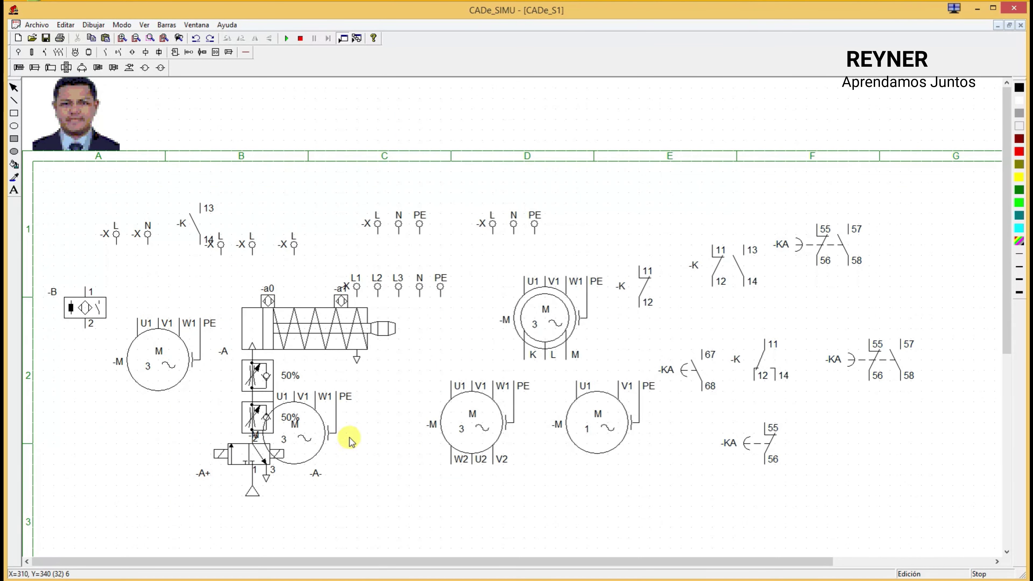
left_click_drag(106, 213, 168, 255)
mouse_move(156, 192)
left_mouse_down()
mouse_move(220, 246)
mouse_move(133, 240)
left_mouse_up()
left_click(244, 246)
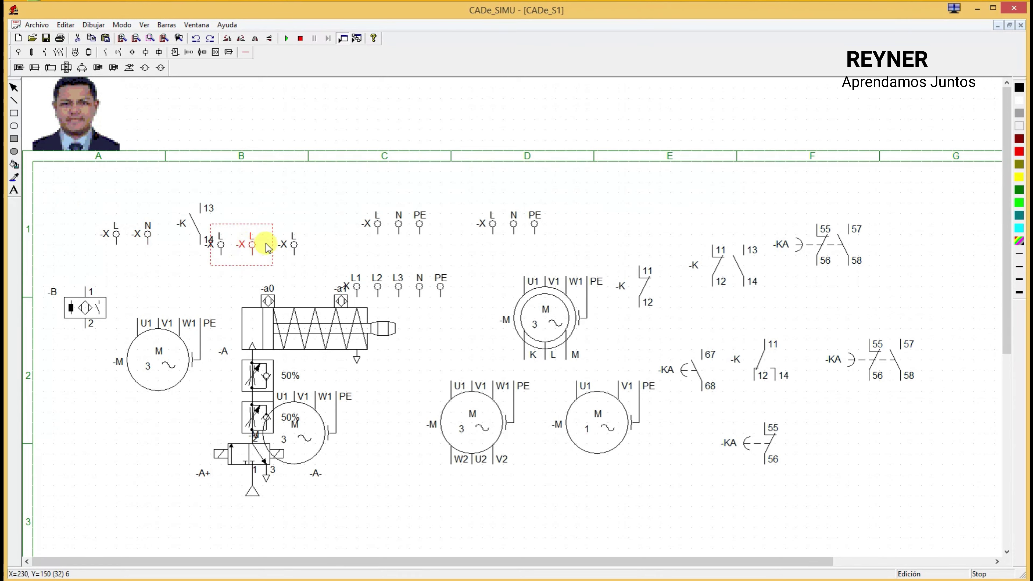
- Delete the selected terminals and the motors in columns A and B
key("Delete")
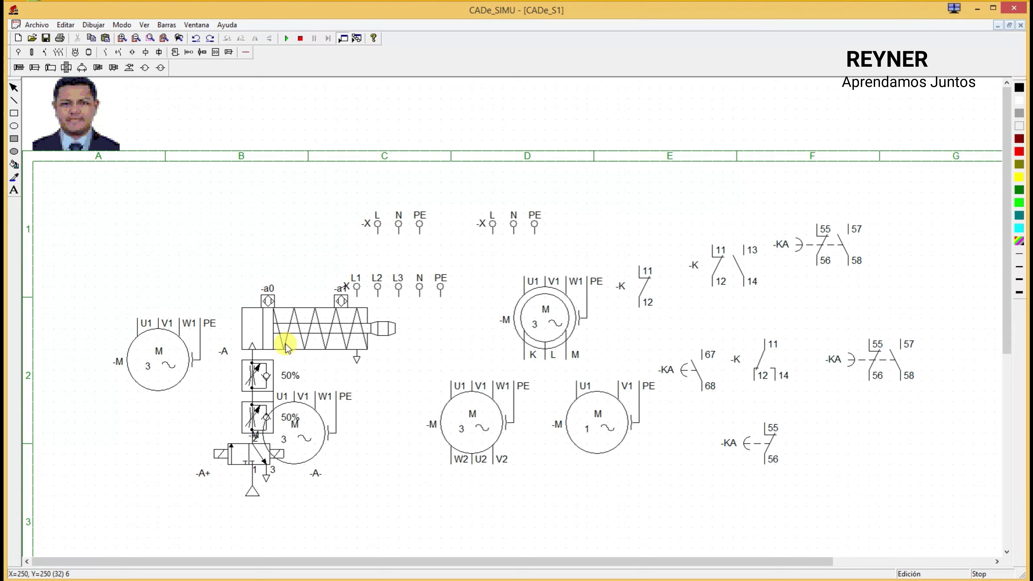
key("Delete")
left_click(169, 346)
key("Delete")
left_click(293, 428)
key("Delete")
- Delete the L1-L2-L3-N-PE strip and both L-N-PE terminal groups
left_click(388, 288)
key("Delete")
left_click(396, 222)
key("Delete")
left_click(518, 230)
key("Delete")
- Delete the remaining motors and the -K 11/12 contact
left_click(552, 318)
key("Delete")
left_click_drag(419, 366, 659, 472)
key("Delete")
left_click(644, 286)
key("Delete")
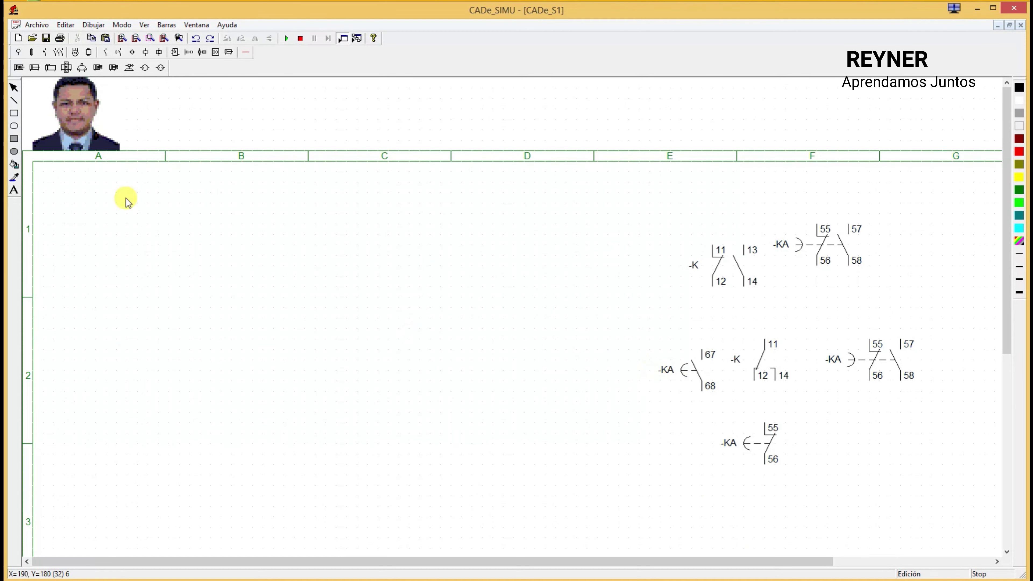
- Place a single-acting cylinder circuit in column A and a double-acting one, then paste a copy
left_click(26, 67)
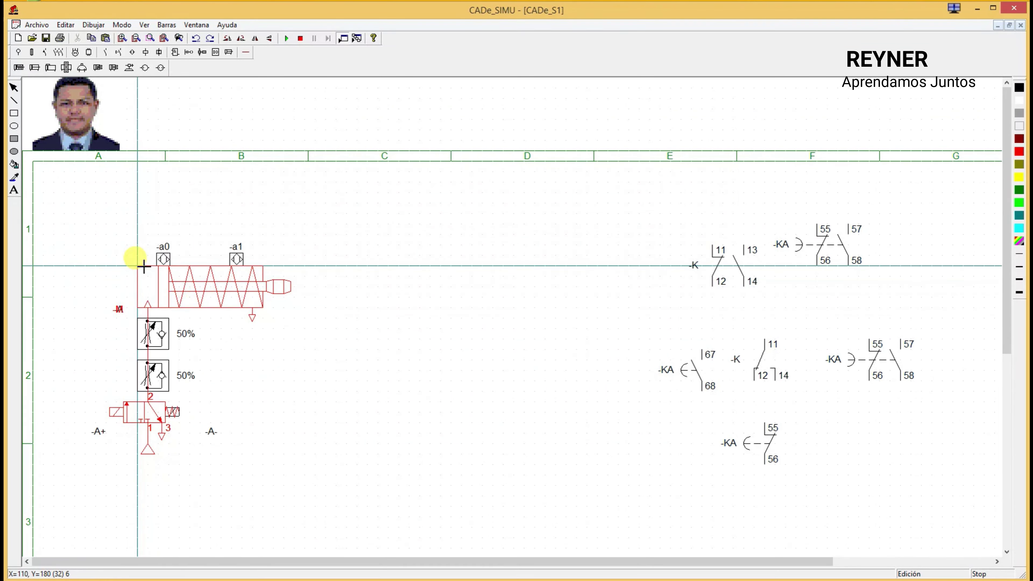
left_click(183, 153)
left_click(522, 174)
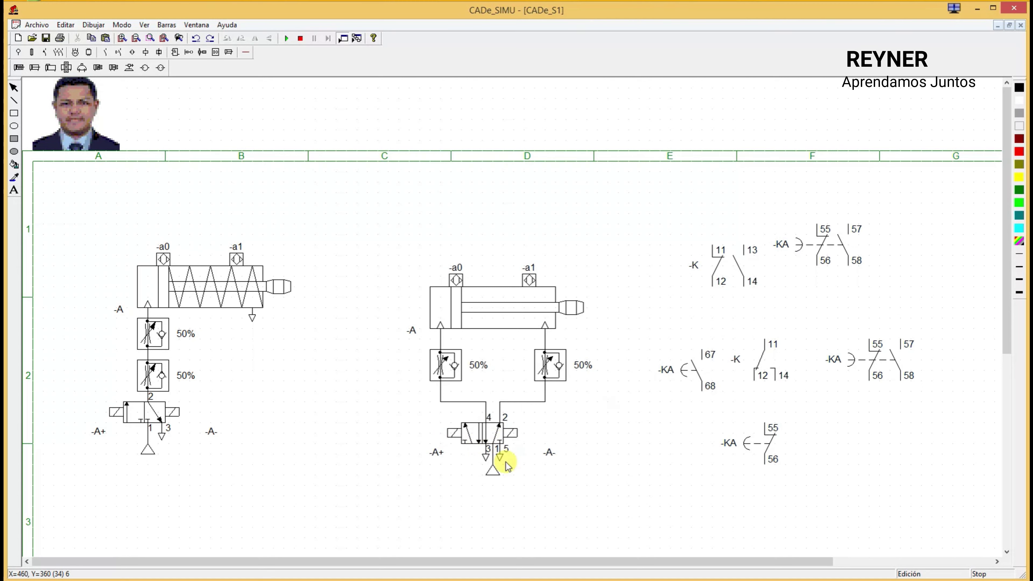
key("ctrl+v")
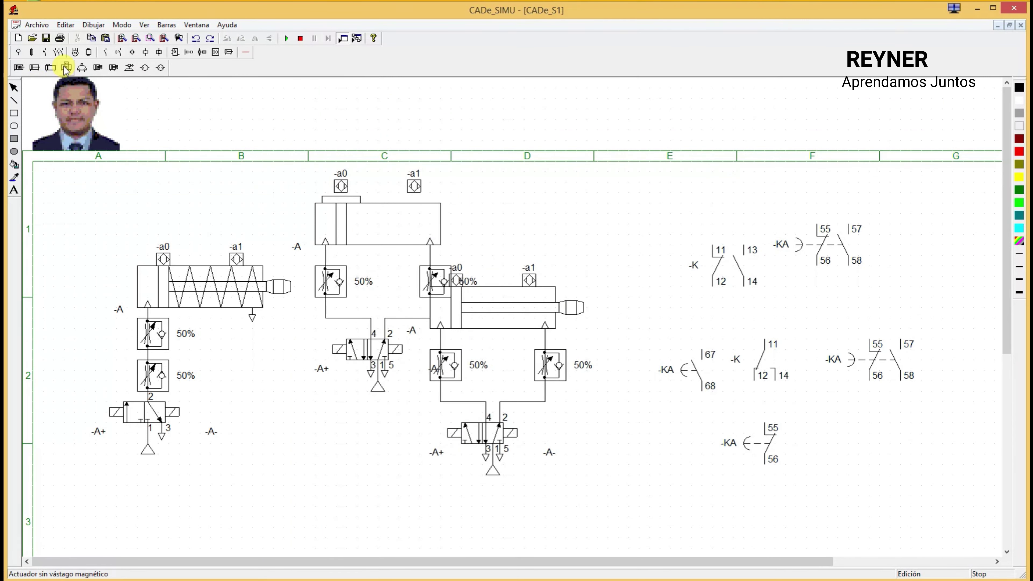
- Add the rodless magnetic actuator circuit in column B
left_click(66, 68)
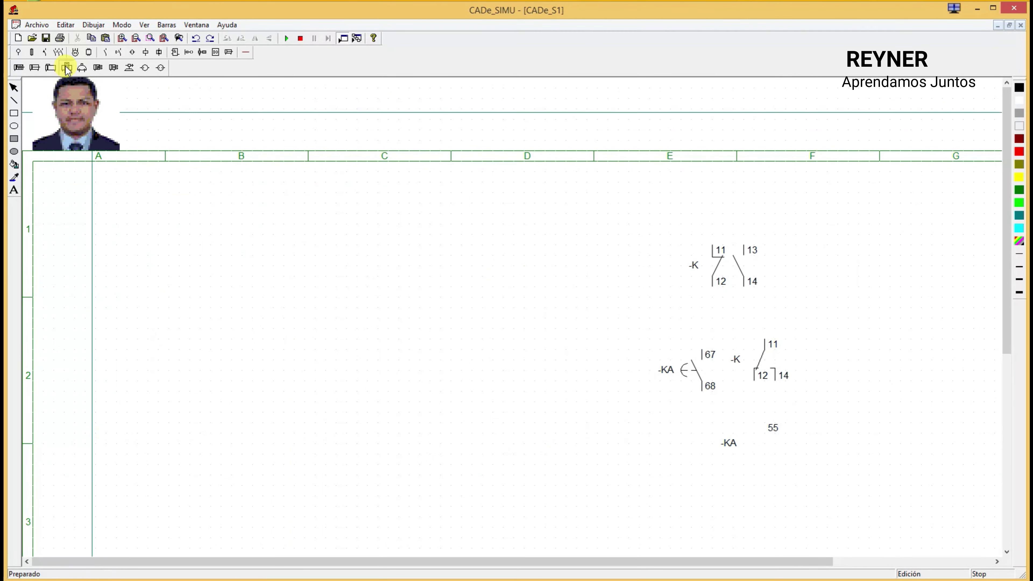
left_click(253, 392)
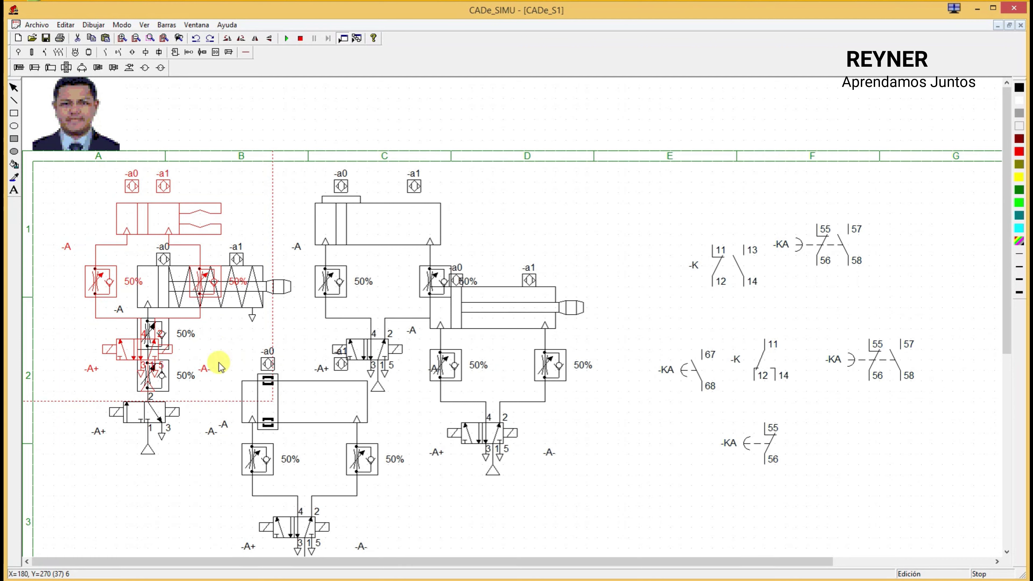
left_click(207, 362)
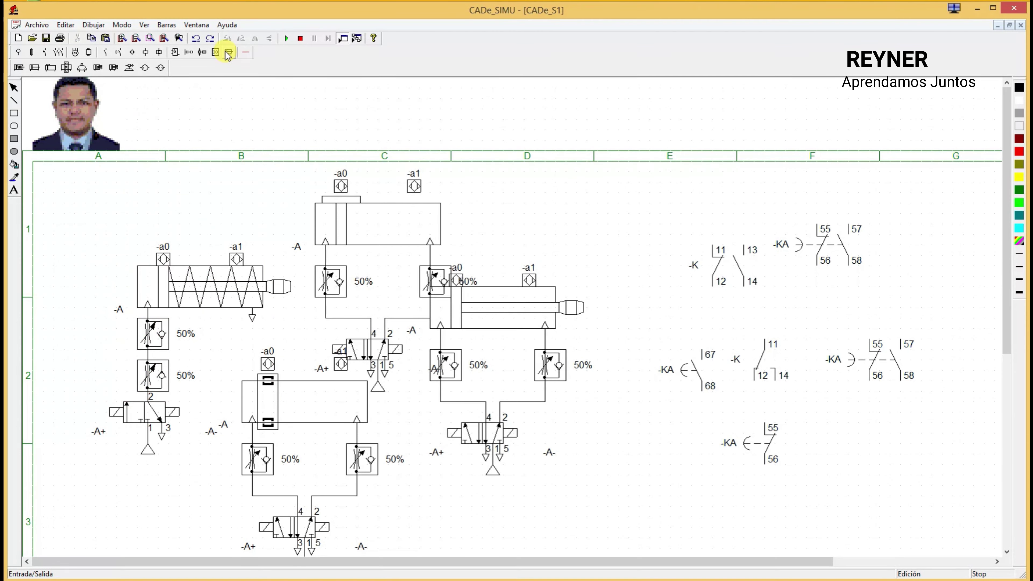
- Draw a dashed Cable protección line across columns A–B above the first cylinder
left_click(244, 52)
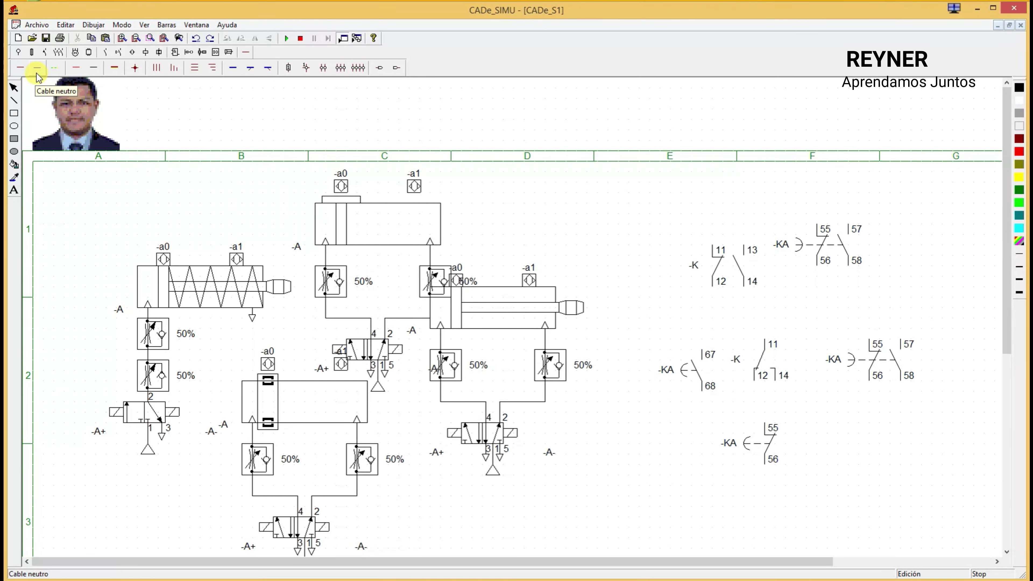
left_click(53, 70)
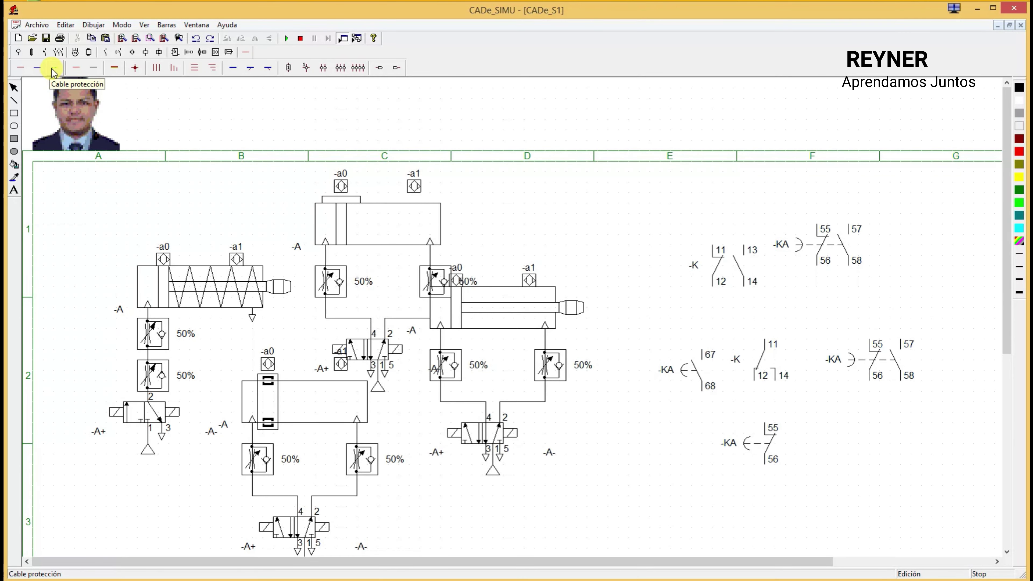
left_click_drag(95, 214, 219, 212)
- Draw a plain Conexión wire vertically down column A in row 1
left_click(135, 68)
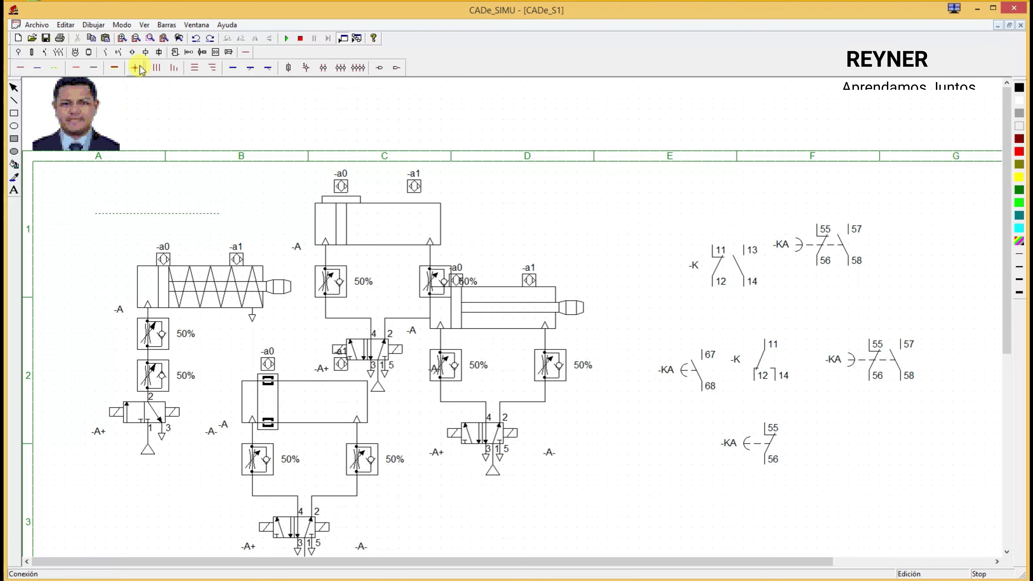
left_click(87, 212)
mouse_move(95, 221)
left_mouse_down()
mouse_move(93, 196)
mouse_move(222, 210)
left_mouse_up()
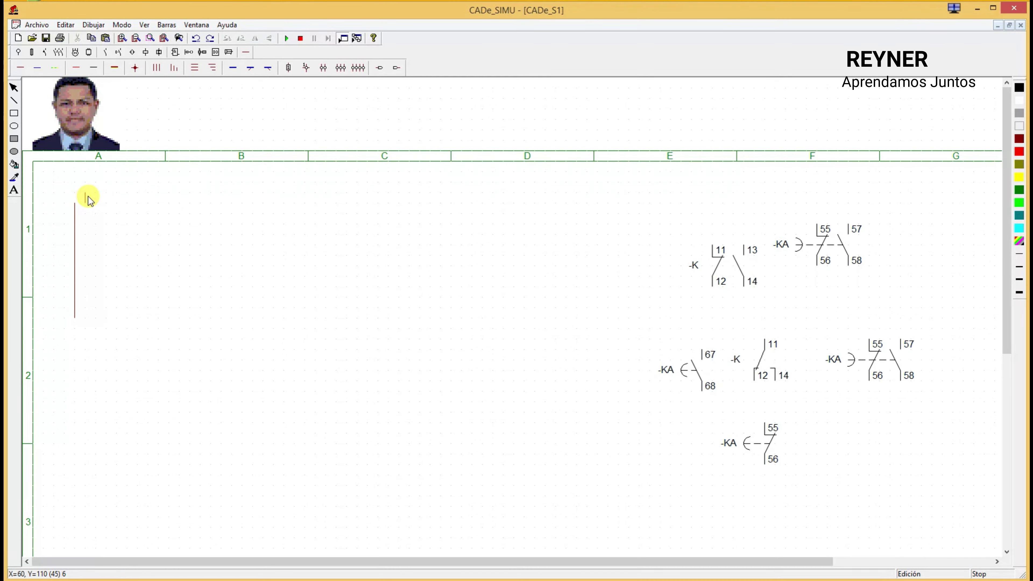
- Cancel the unfinished vertical wire in column A with a right-click
right_click(75, 229)
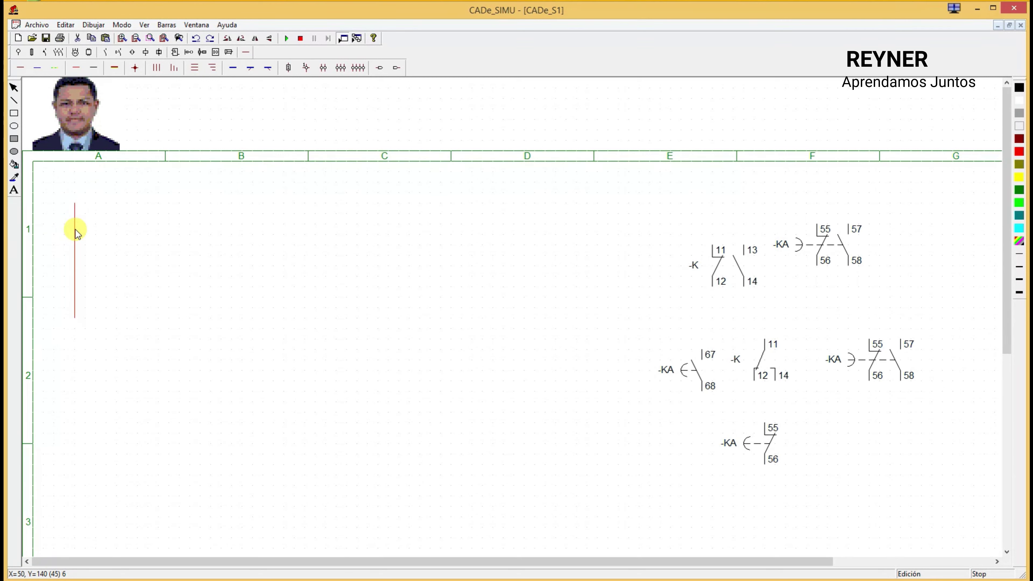